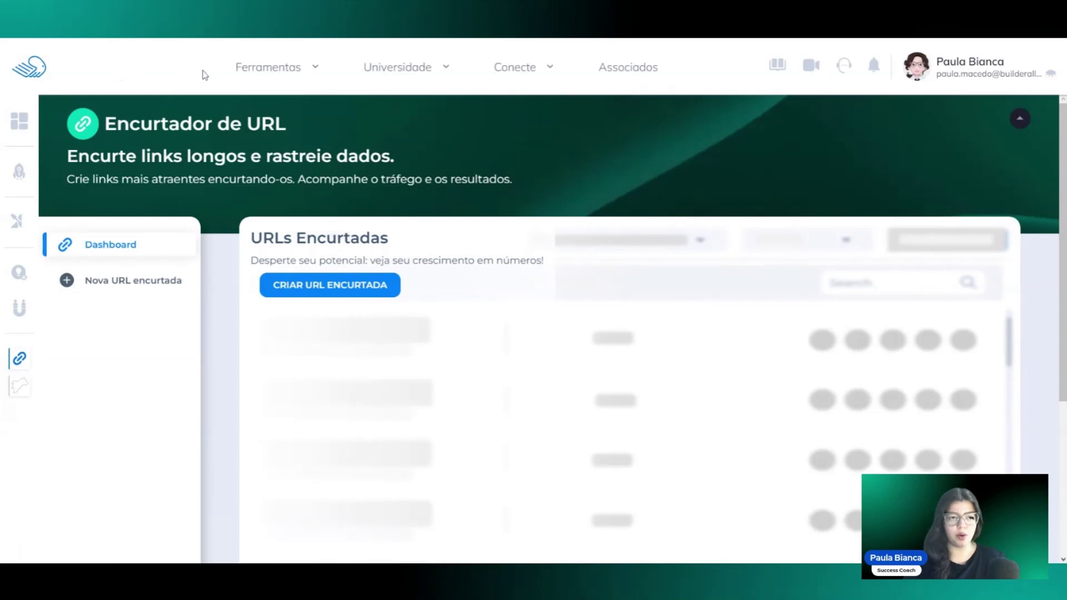
# Open the URL shortener tool from the platform's tools and start a new short URL.
pyautogui.click(315, 70)
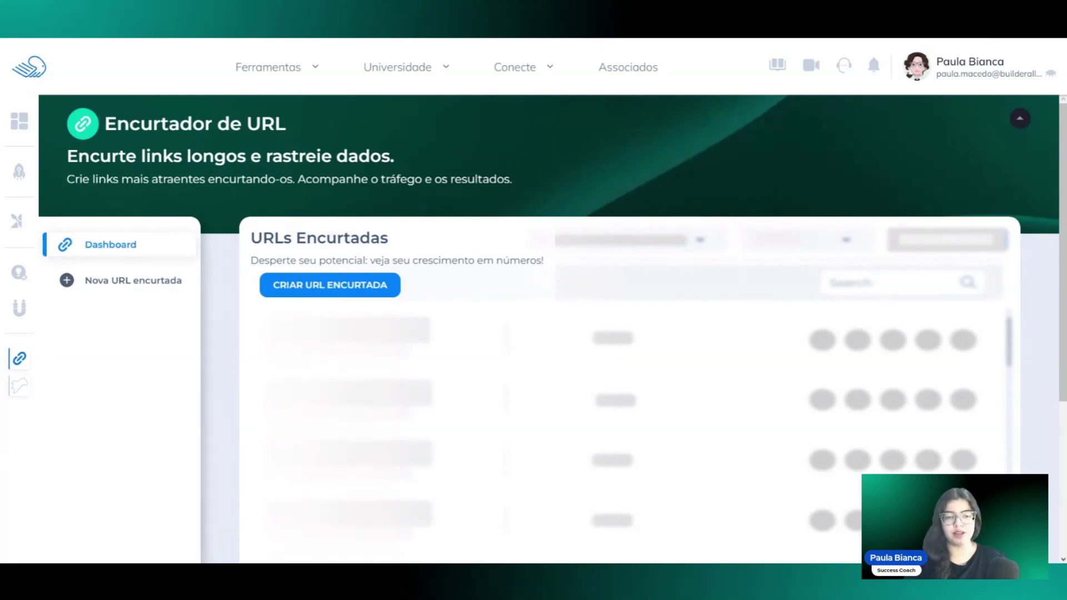
pyautogui.click(133, 281)
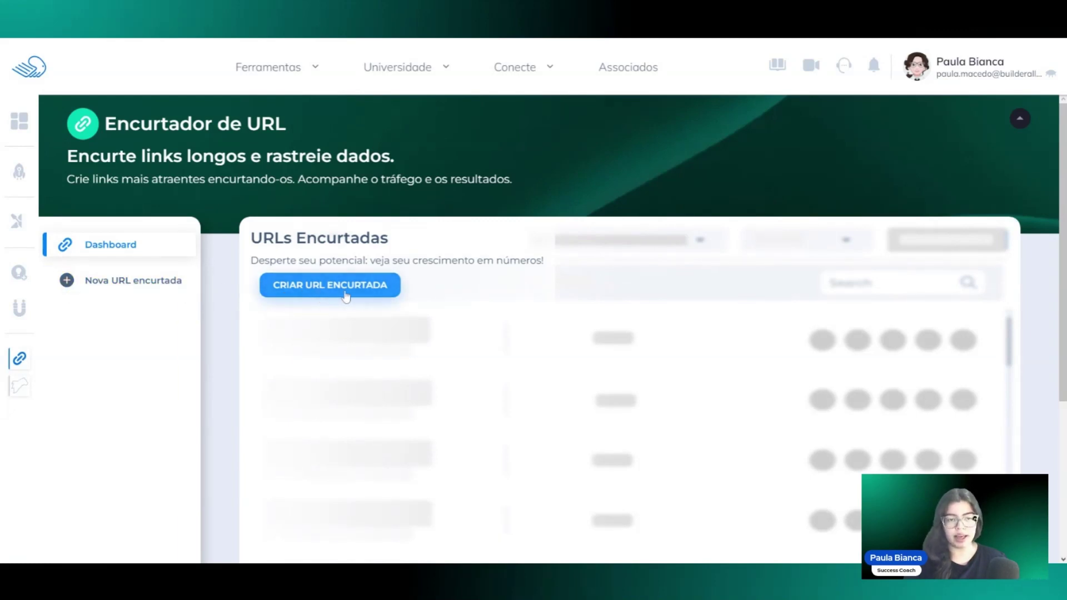
pyautogui.click(370, 298)
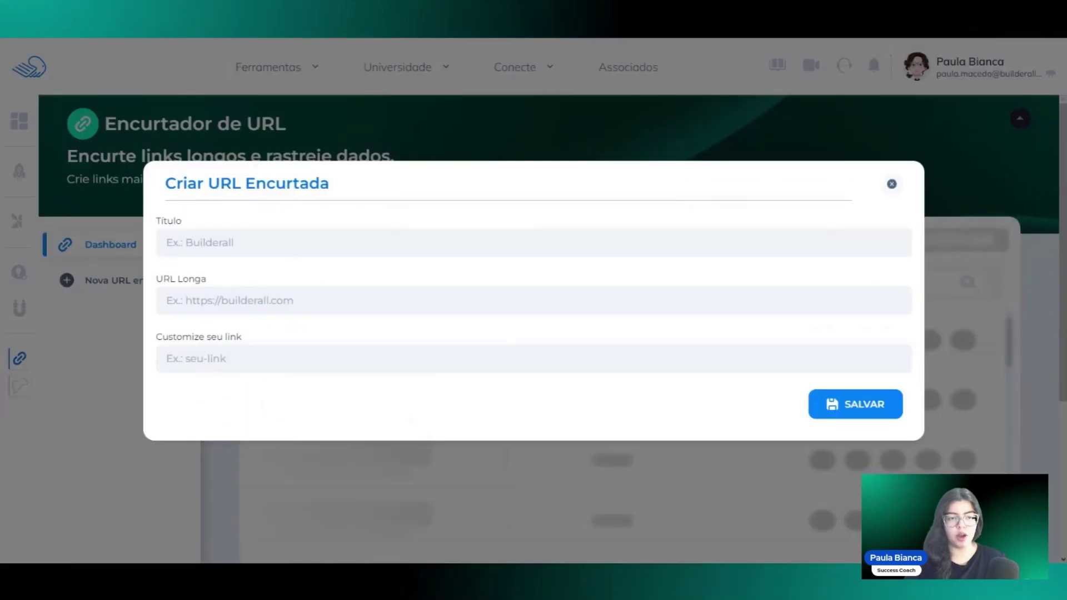
# Enter 'Material de Marketing' as the short URL's title.
pyautogui.click(166, 243)
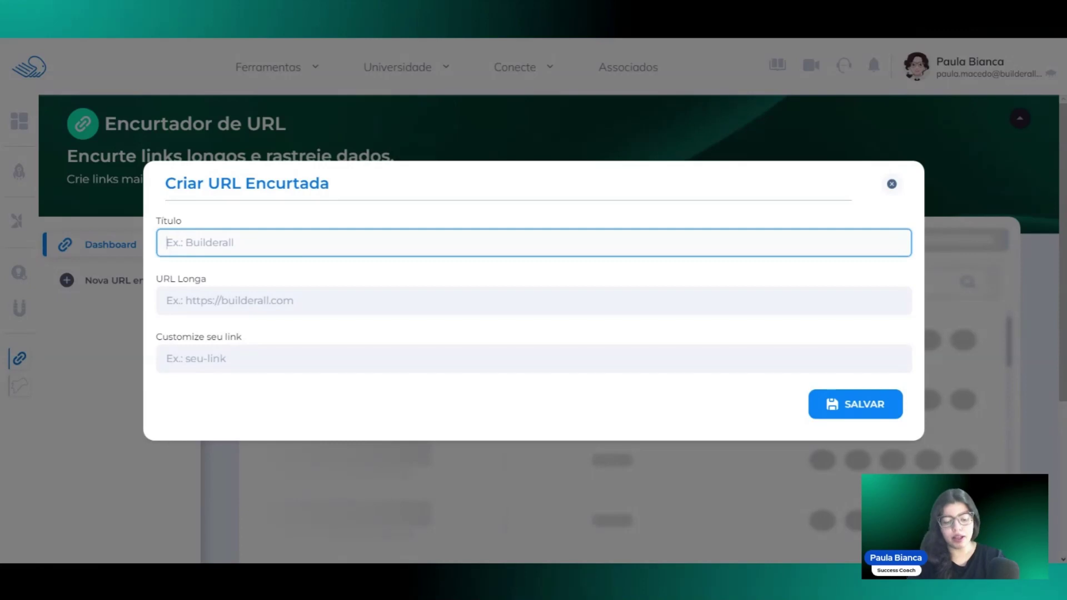
pyautogui.write('Metr')
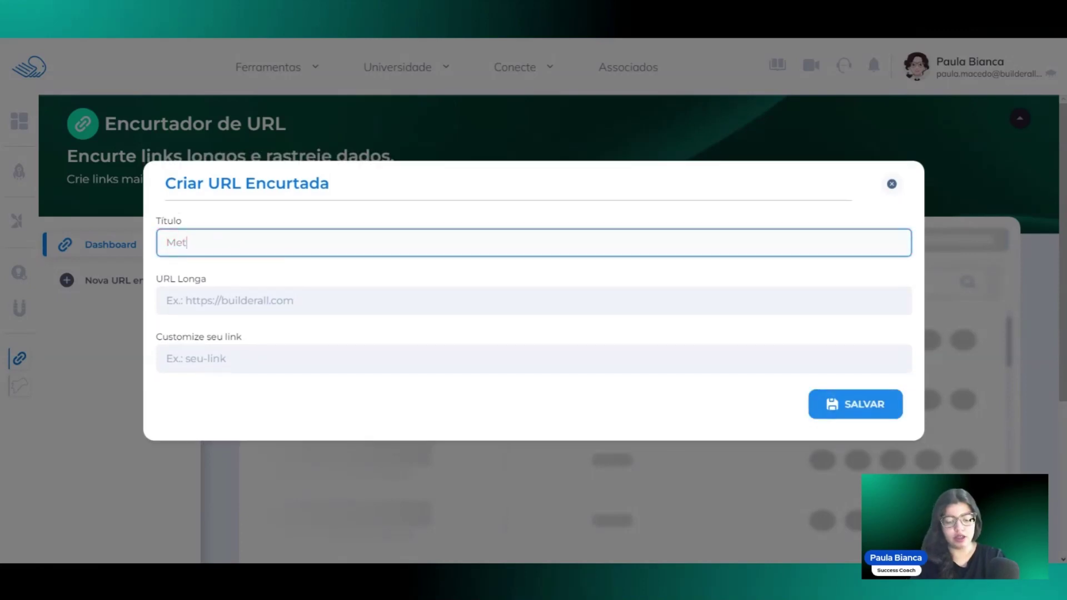
pyautogui.press('BackSpace')
pyautogui.press('BackSpace')
pyautogui.press('BackSpace')
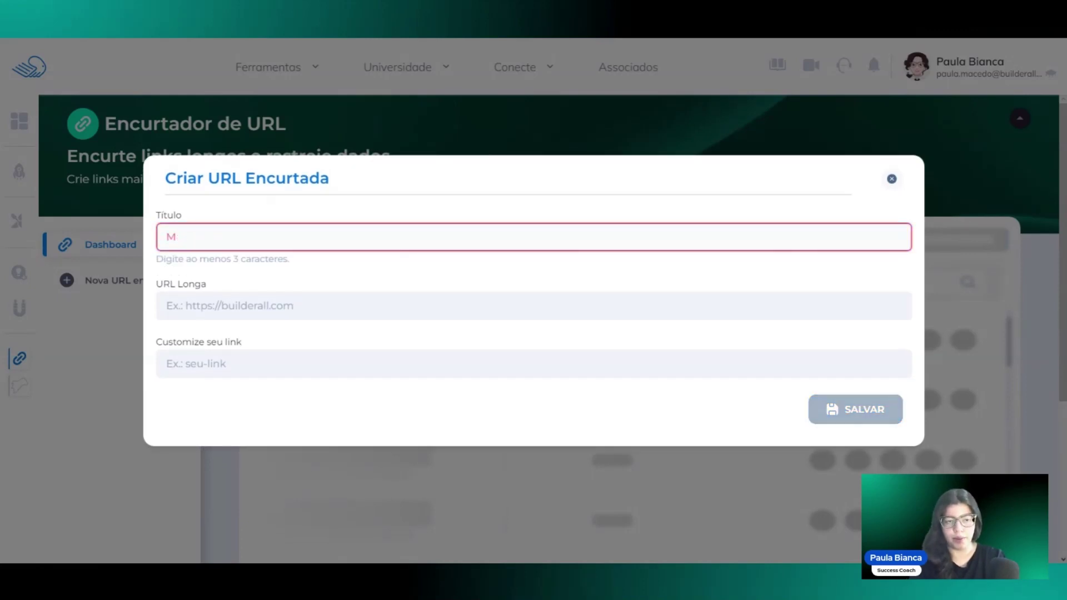
pyautogui.write('aterial')
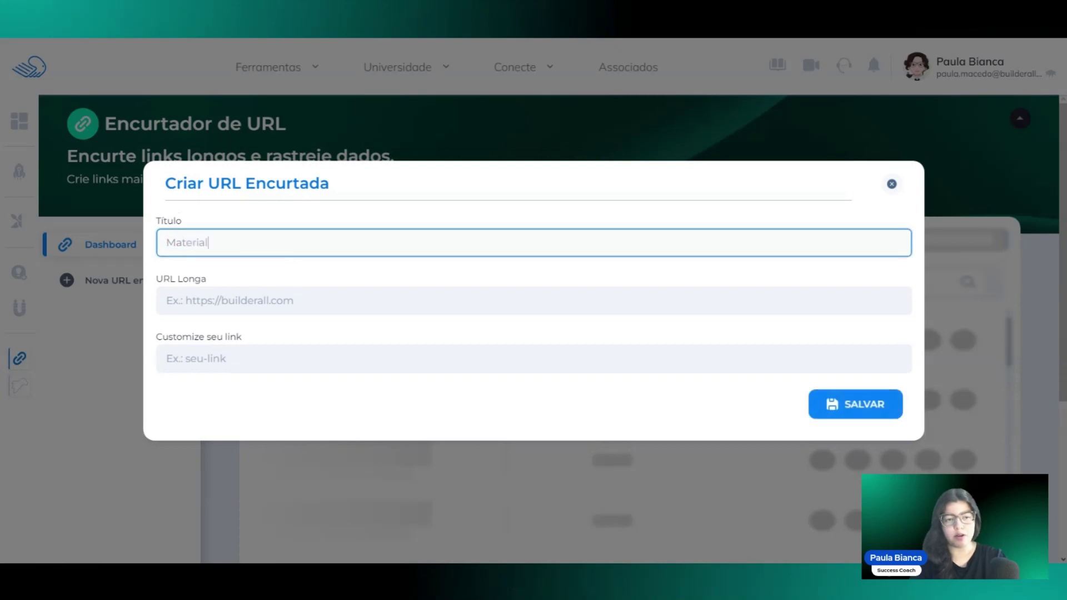
pyautogui.write(' de M')
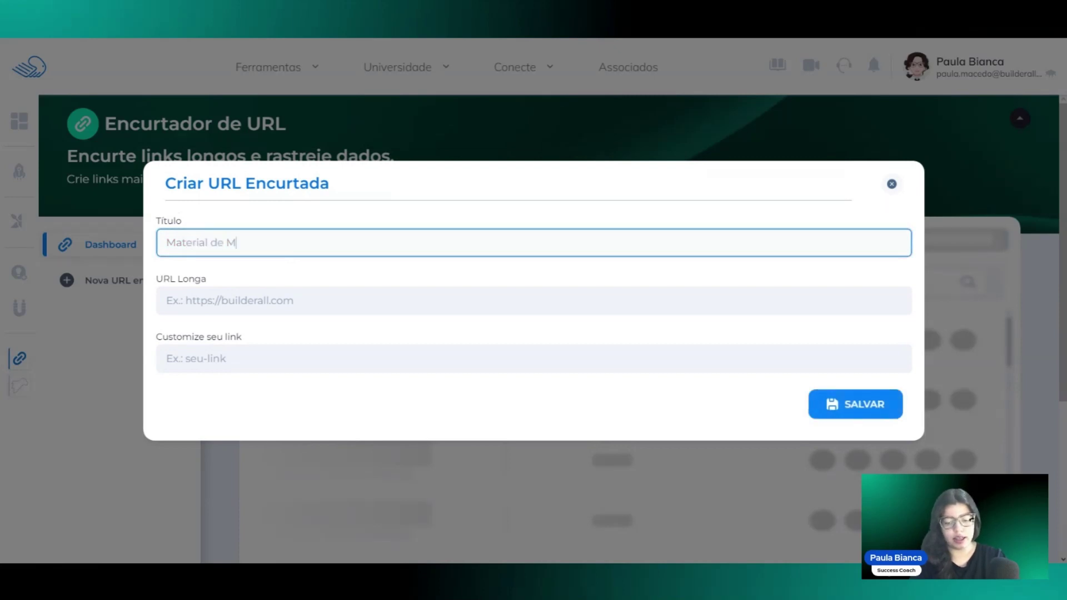
pyautogui.write('arketing')
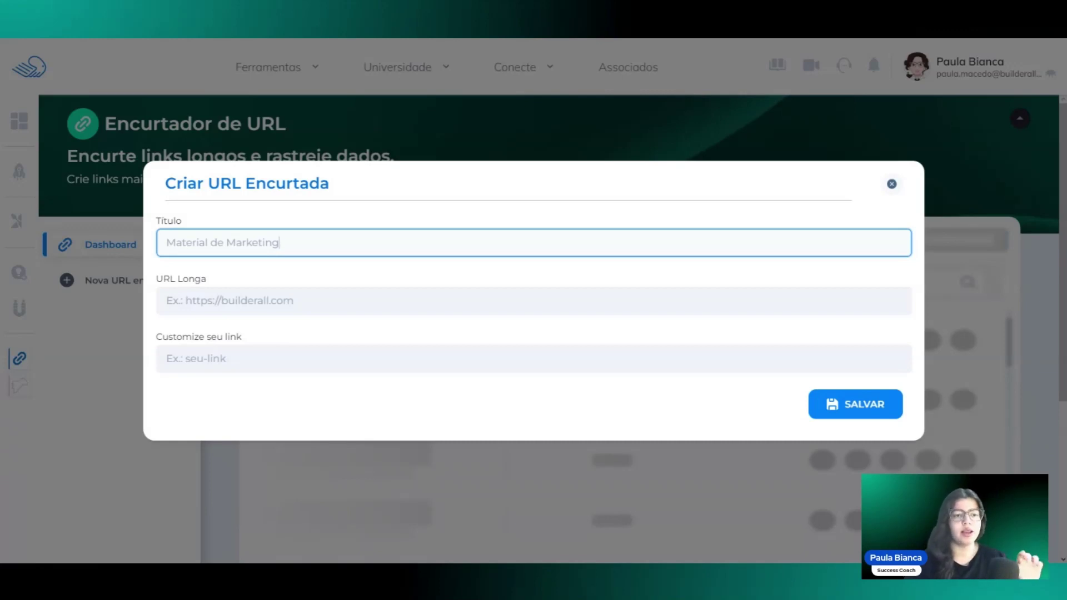
pyautogui.click(167, 300)
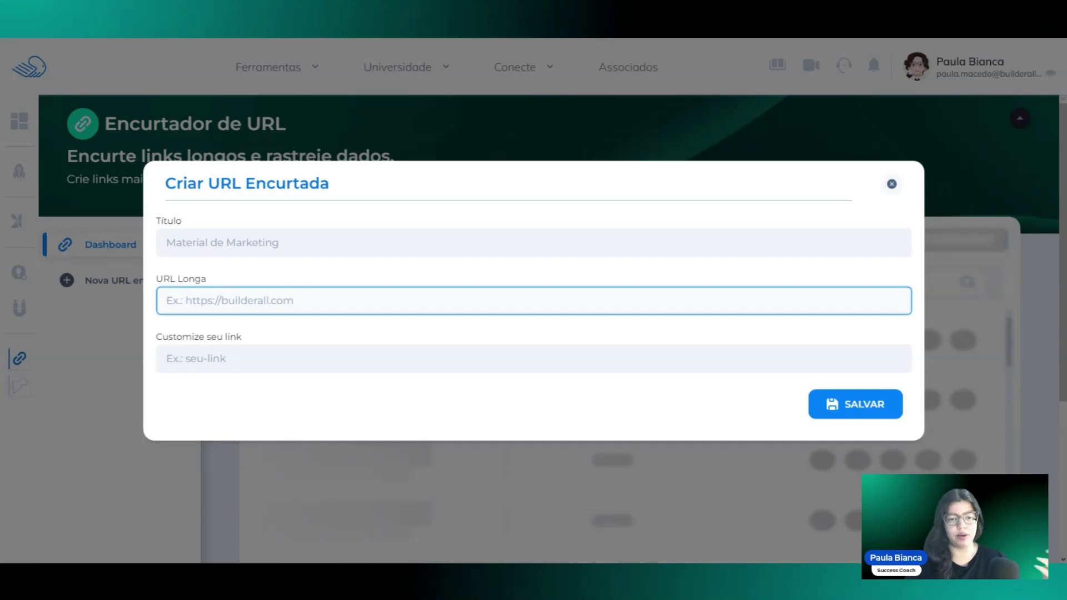
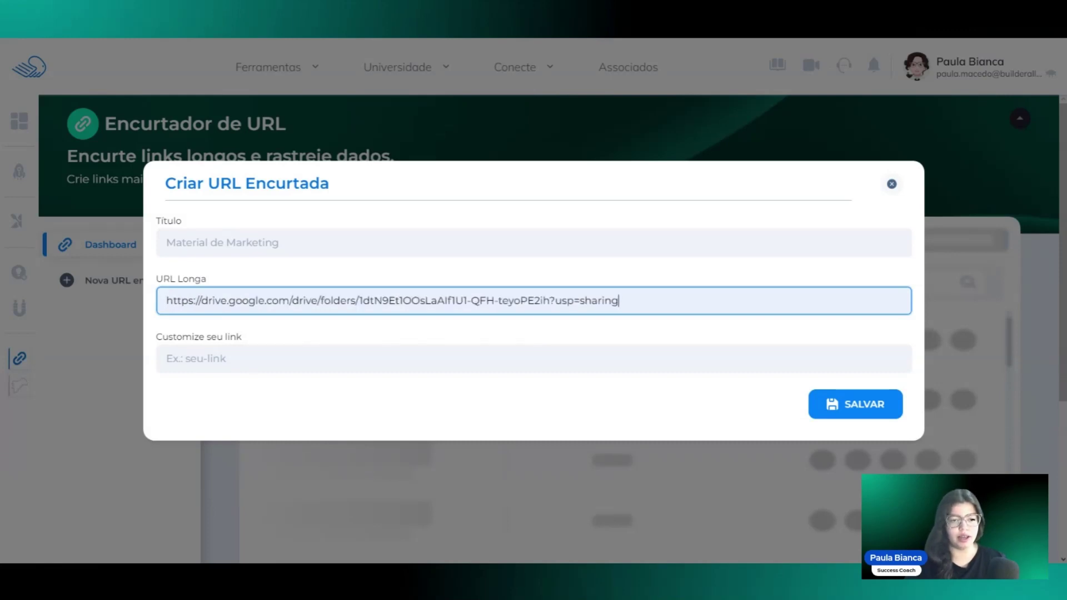
# Paste the shared Google Drive folder link into the URL Longa field.
pyautogui.moveTo(359, 300); pyautogui.dragTo(551, 301)
pyautogui.click(618, 301)
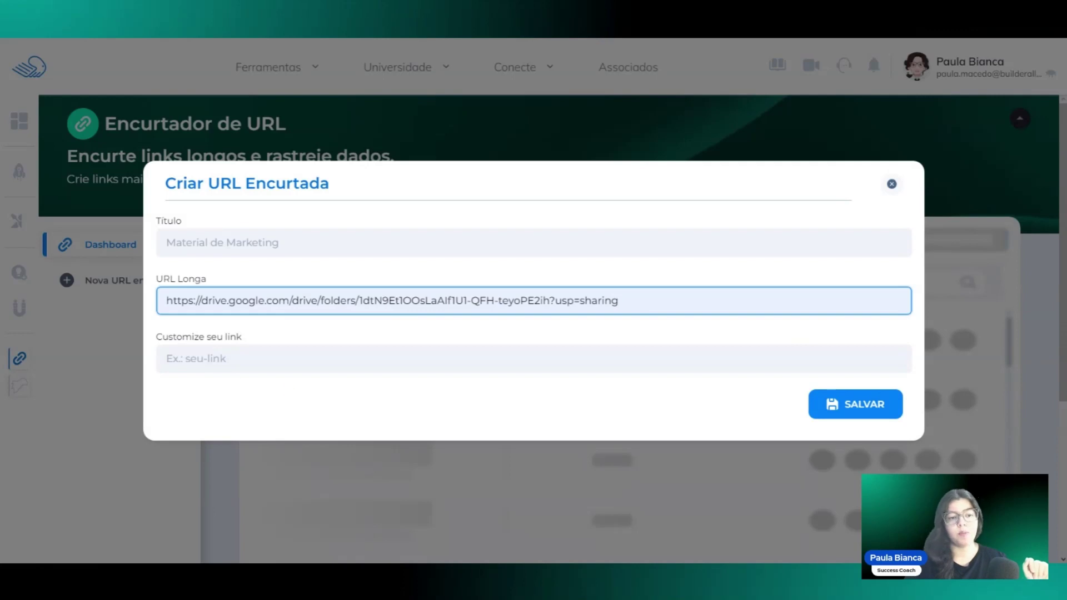
pyautogui.press('Tab')
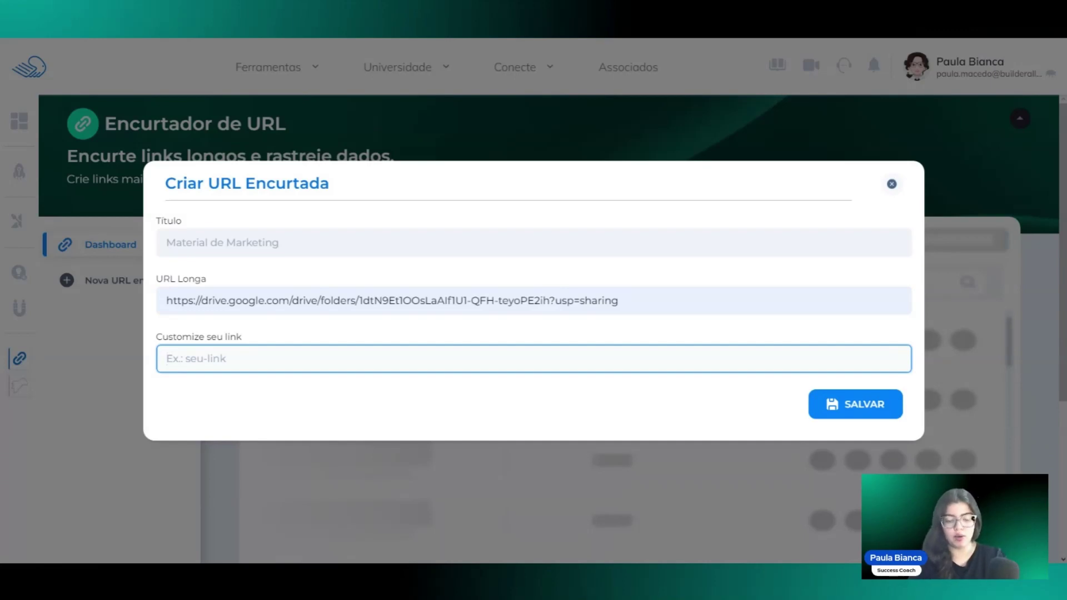
# Set the custom link ending to 'materiais_marketing', keeping it under 20 characters.
pyautogui.write('mater')
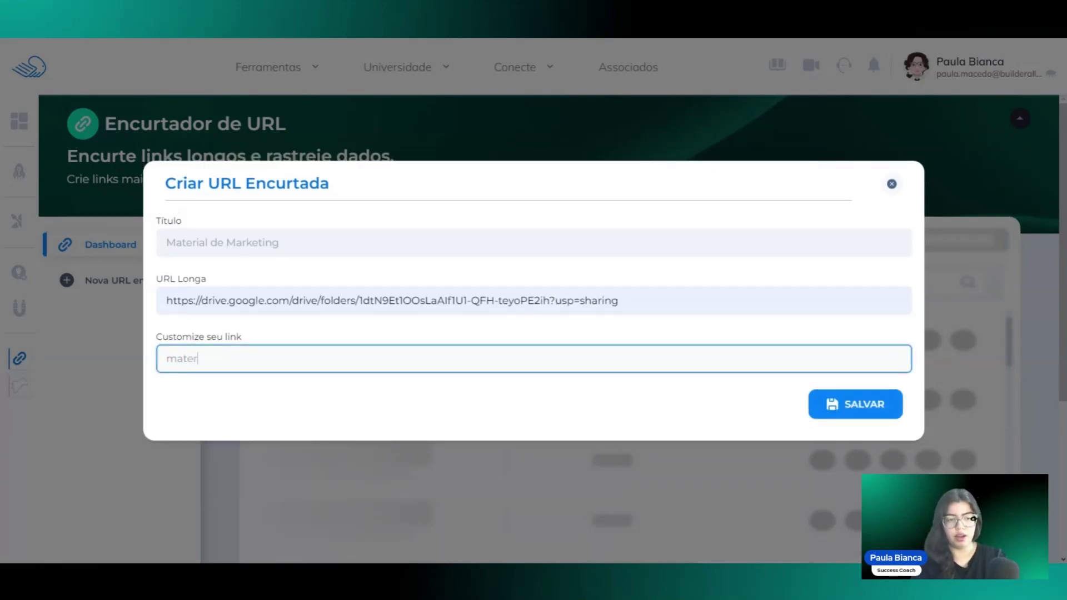
pyautogui.write('ial')
pyautogui.write('s')
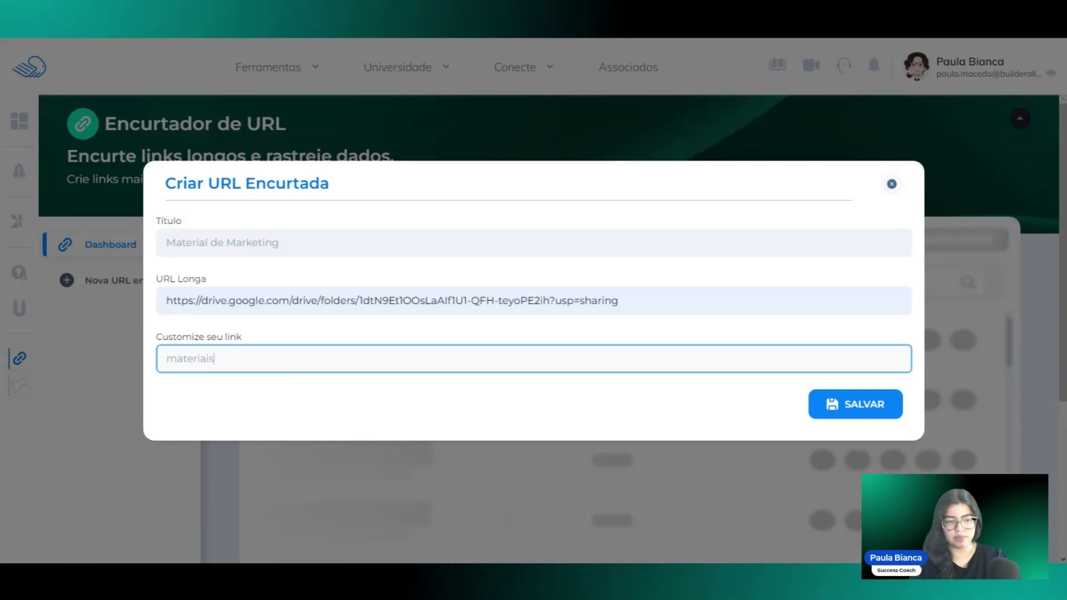
pyautogui.write('_d')
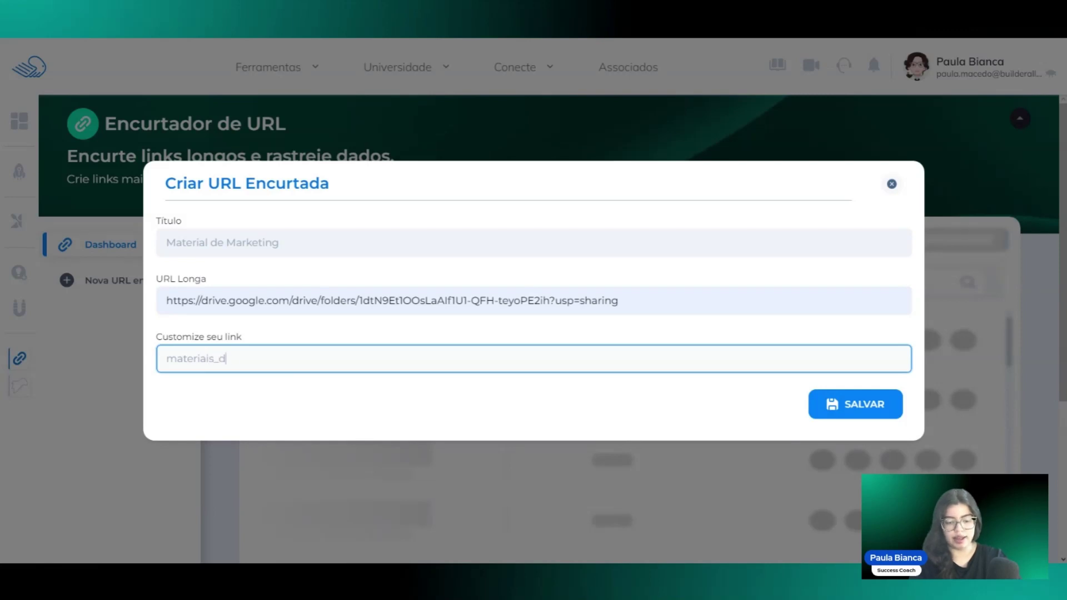
pyautogui.write('e_marketing')
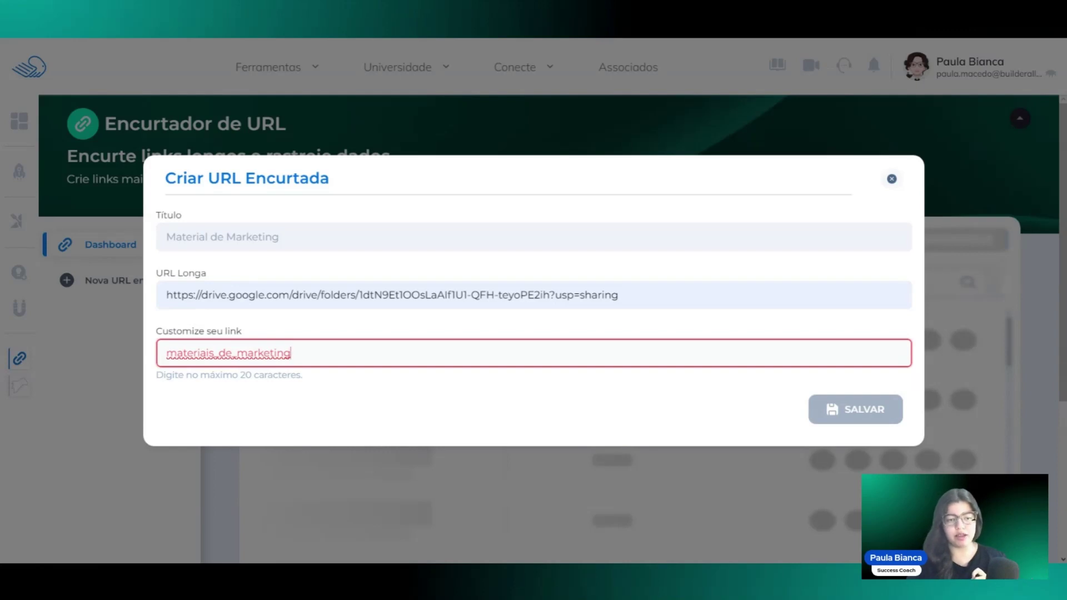
pyautogui.press('BackSpace')
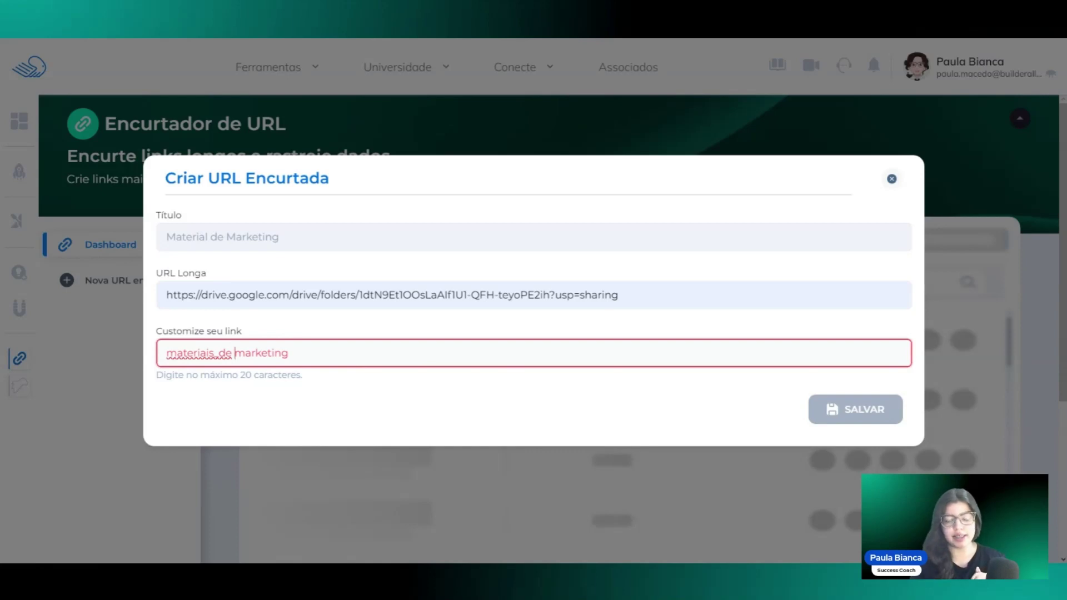
pyautogui.press('BackSpace')
pyautogui.press('BackSpace')
pyautogui.press('BackSpace')
pyautogui.press('BackSpace')
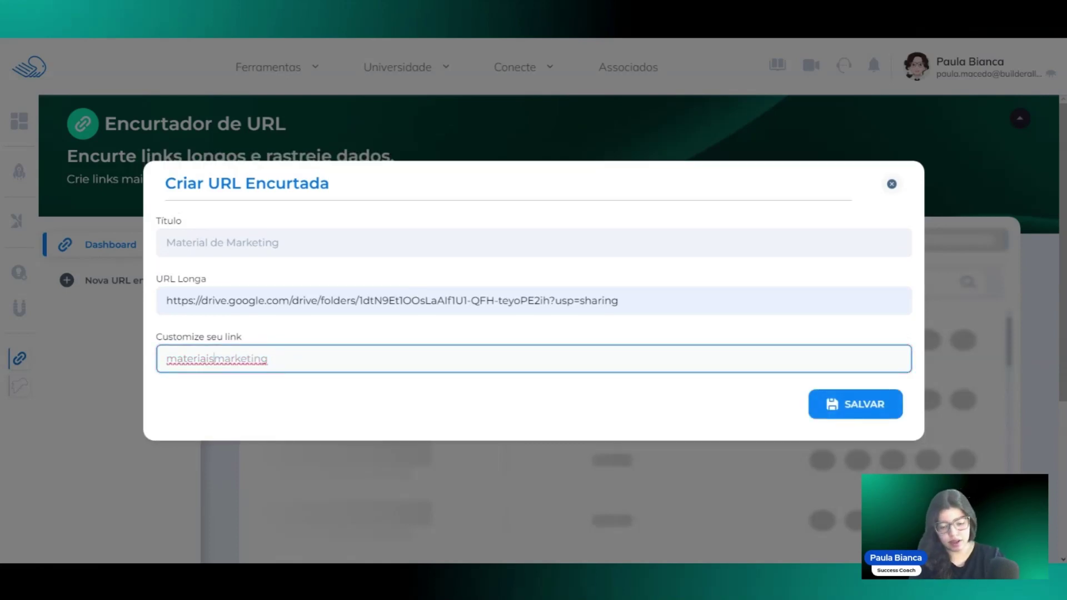
pyautogui.write('_')
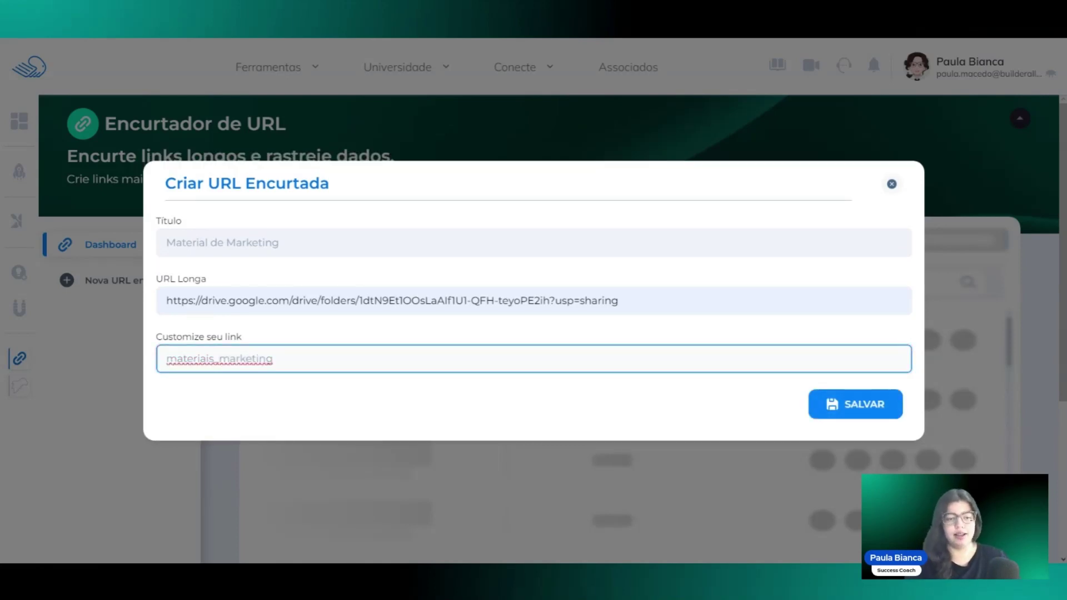
pyautogui.press('End')
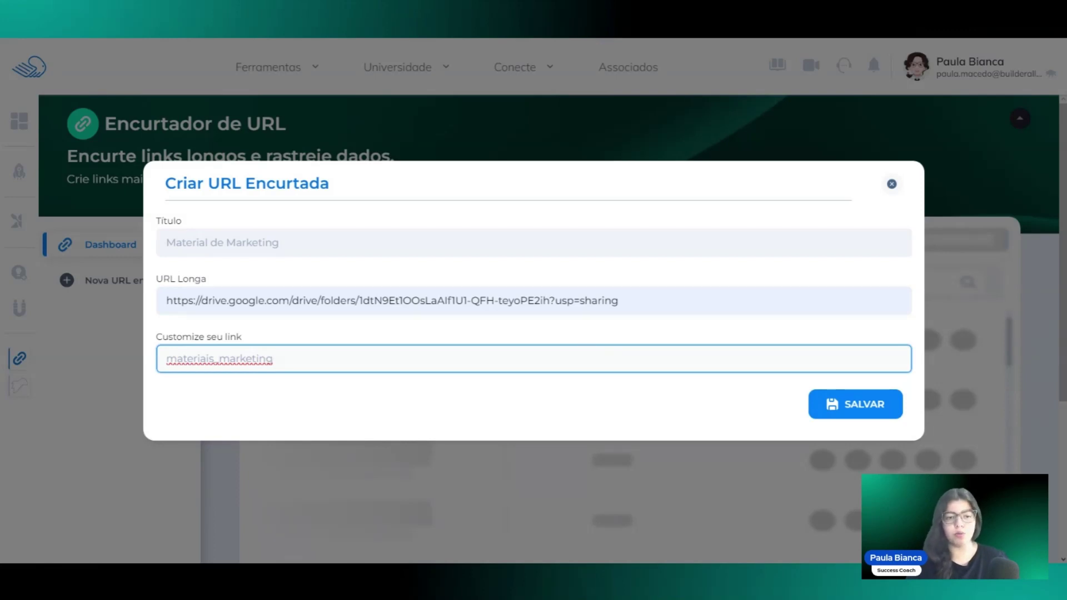
# Double-check the title and long URL, then save the new short URL.
pyautogui.click(259, 300)
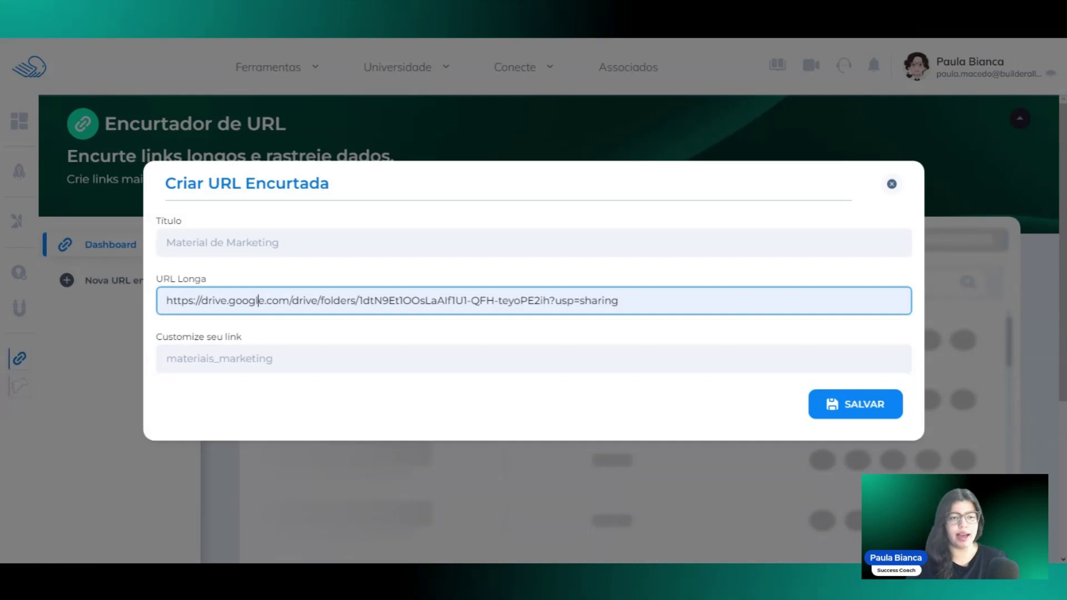
pyautogui.click(279, 243)
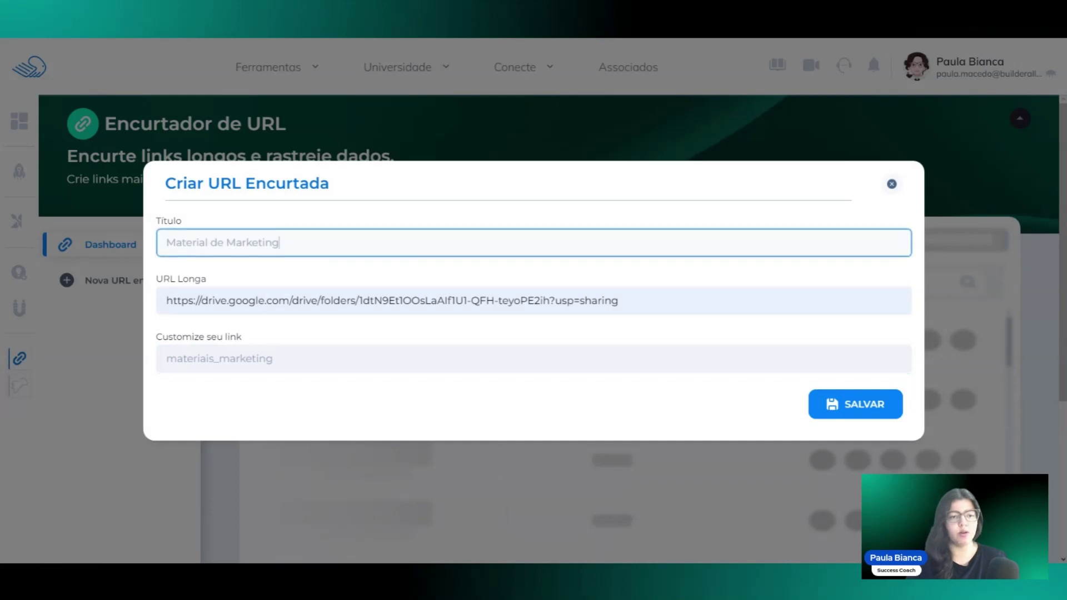
pyautogui.click(267, 355)
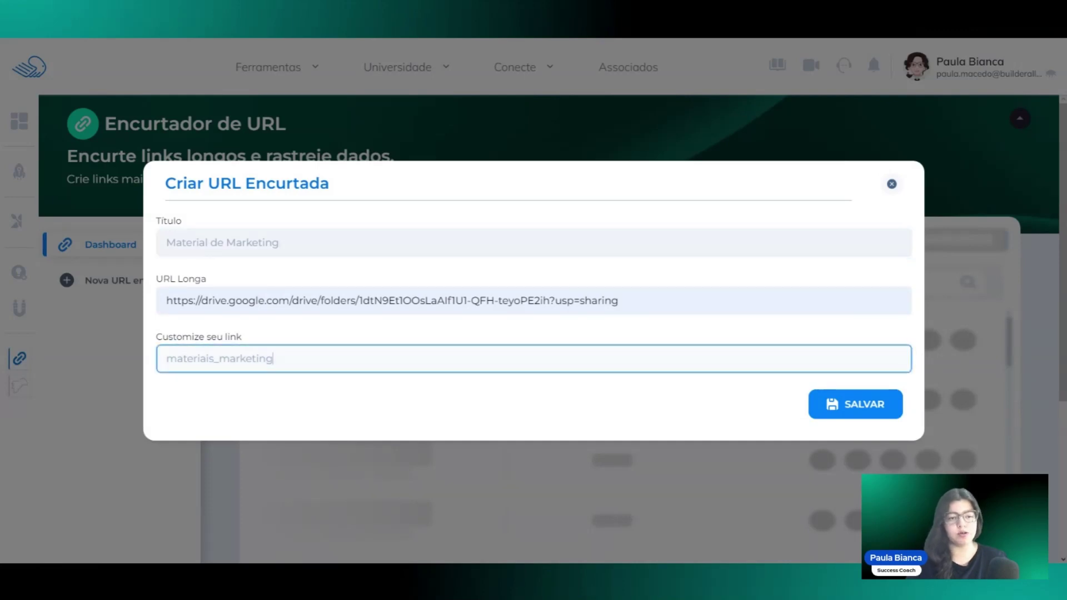
pyautogui.click(857, 416)
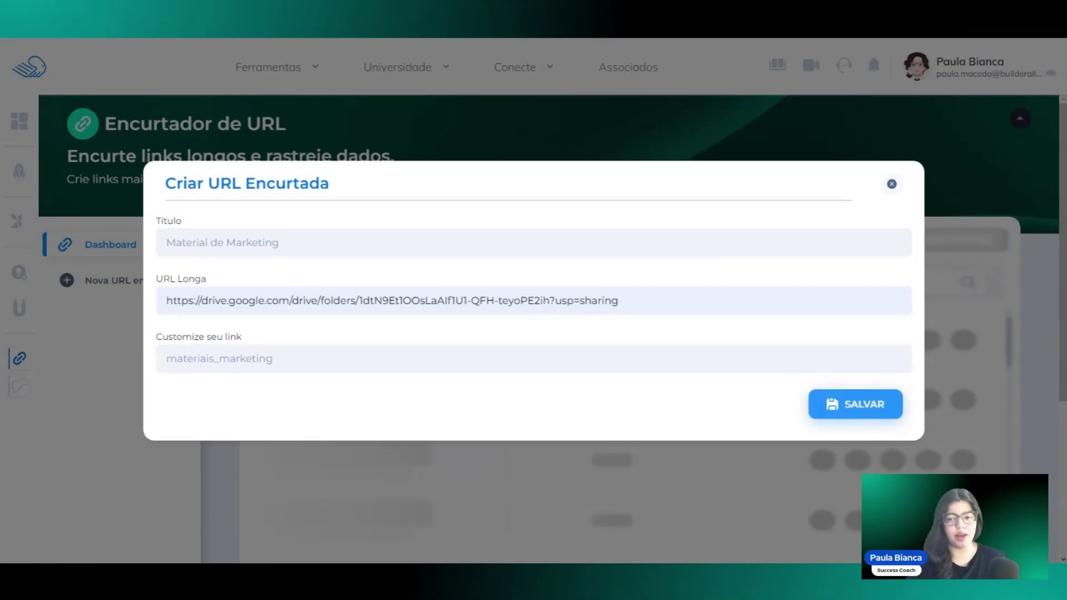
pyautogui.click(845, 404)
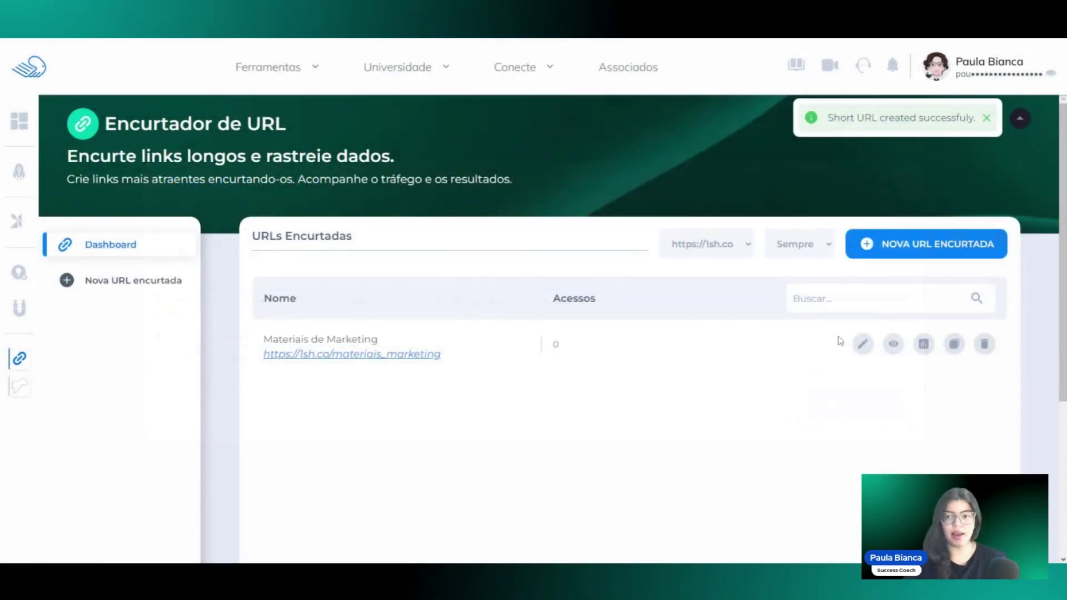
# Dismiss the 'Short URL created successfully' notification.
pyautogui.click(824, 119)
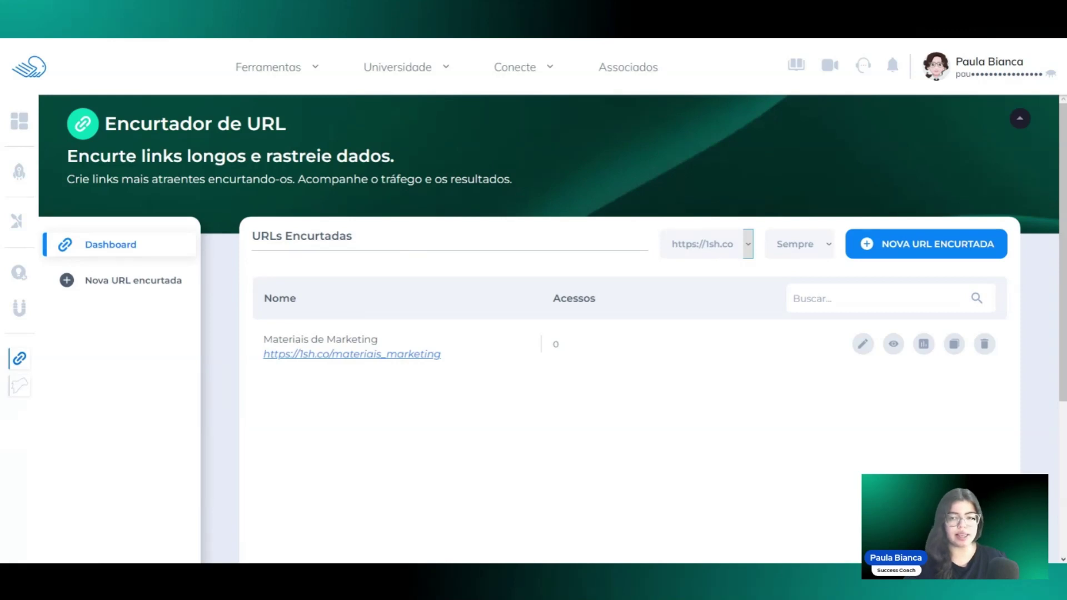
pyautogui.press('Down')
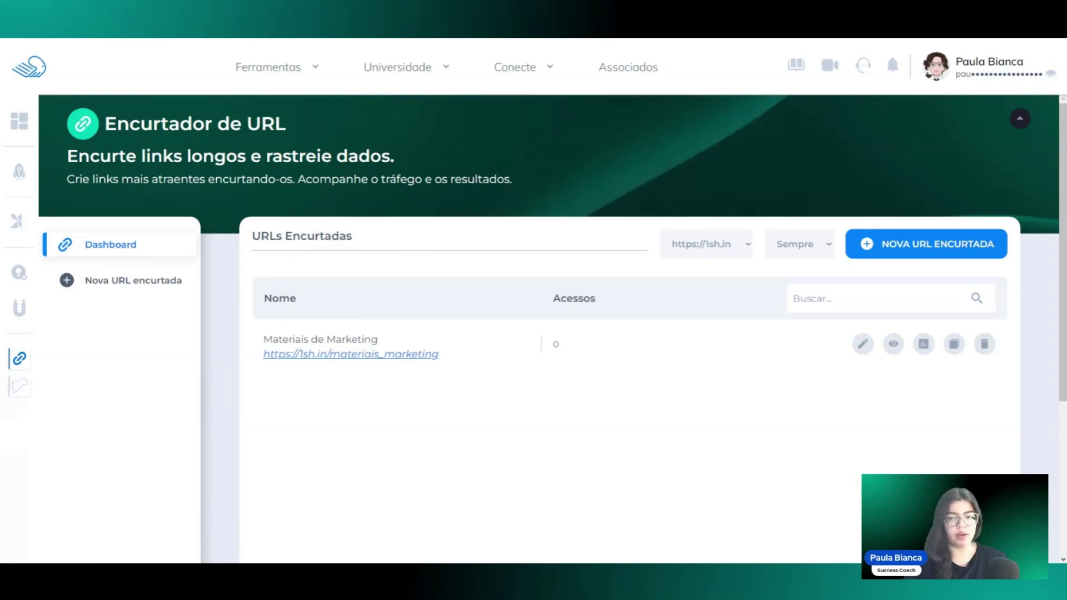
pyautogui.click(744, 254)
pyautogui.click(729, 261)
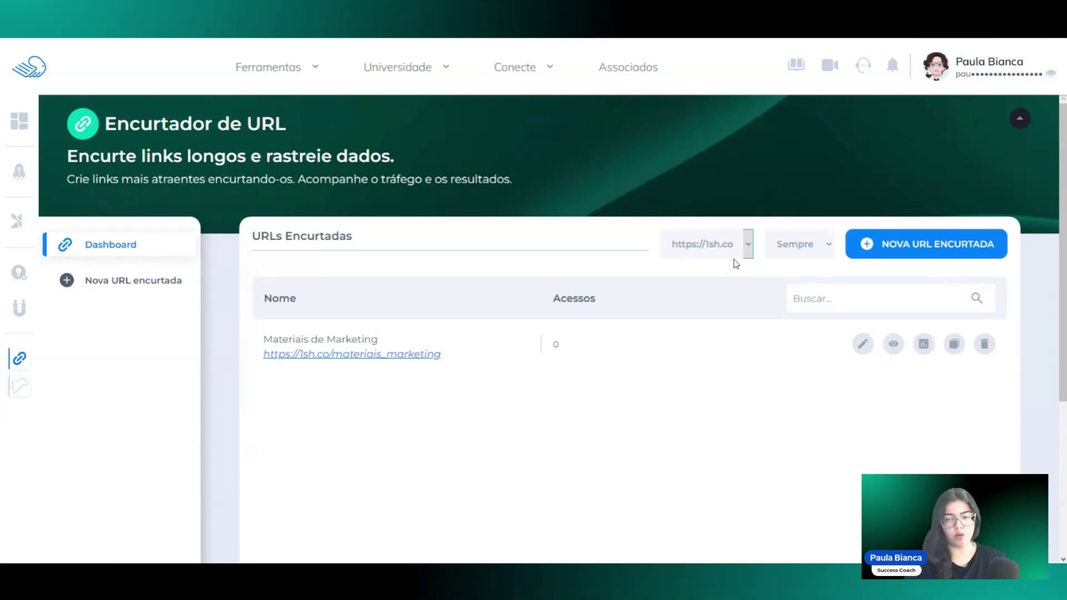
pyautogui.click(734, 259)
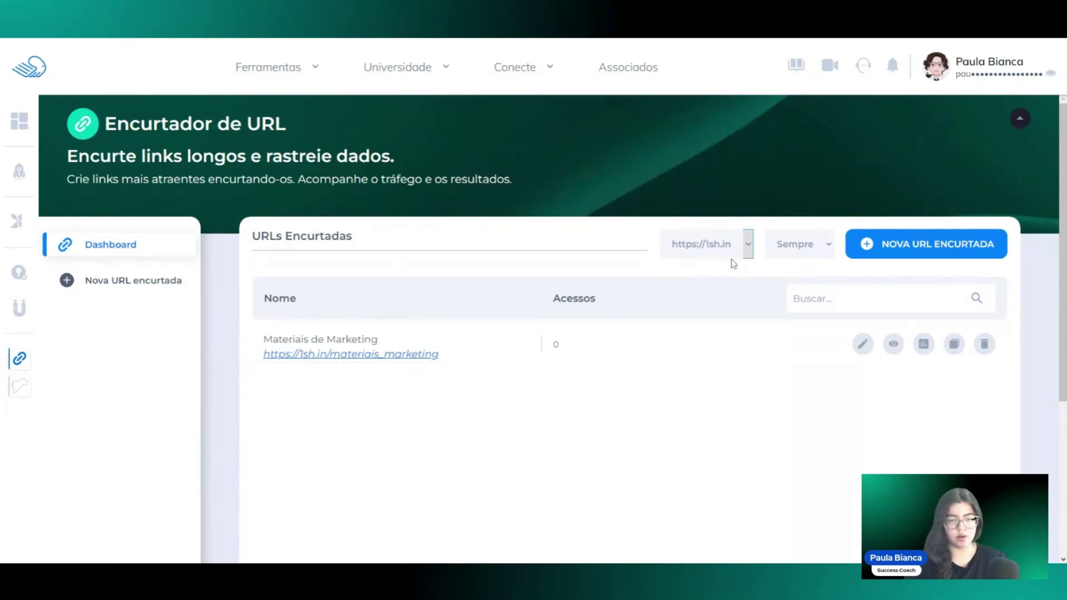
pyautogui.click(734, 264)
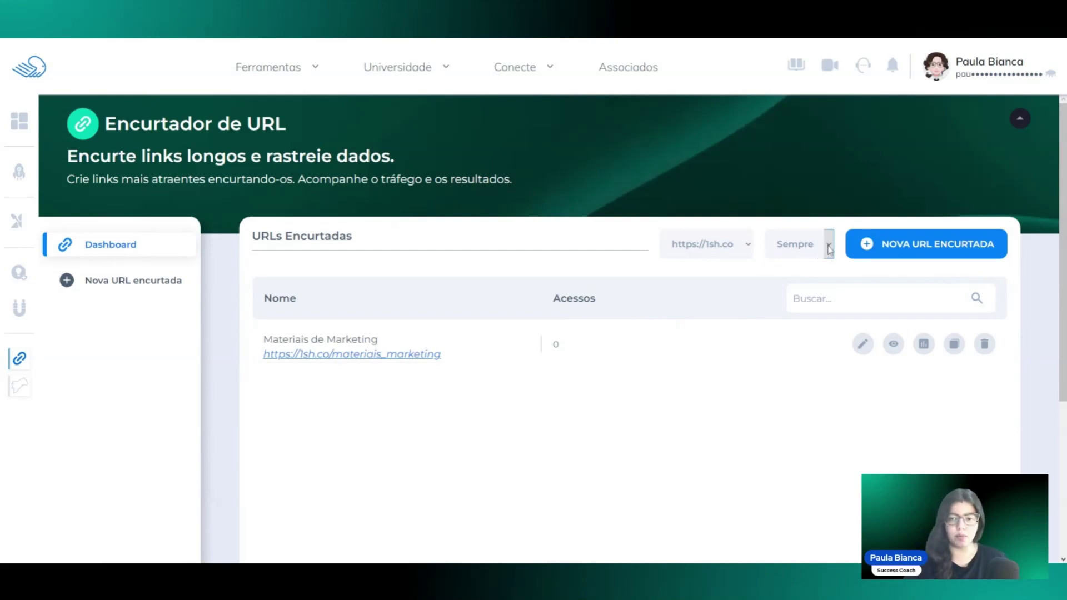
pyautogui.click(818, 264)
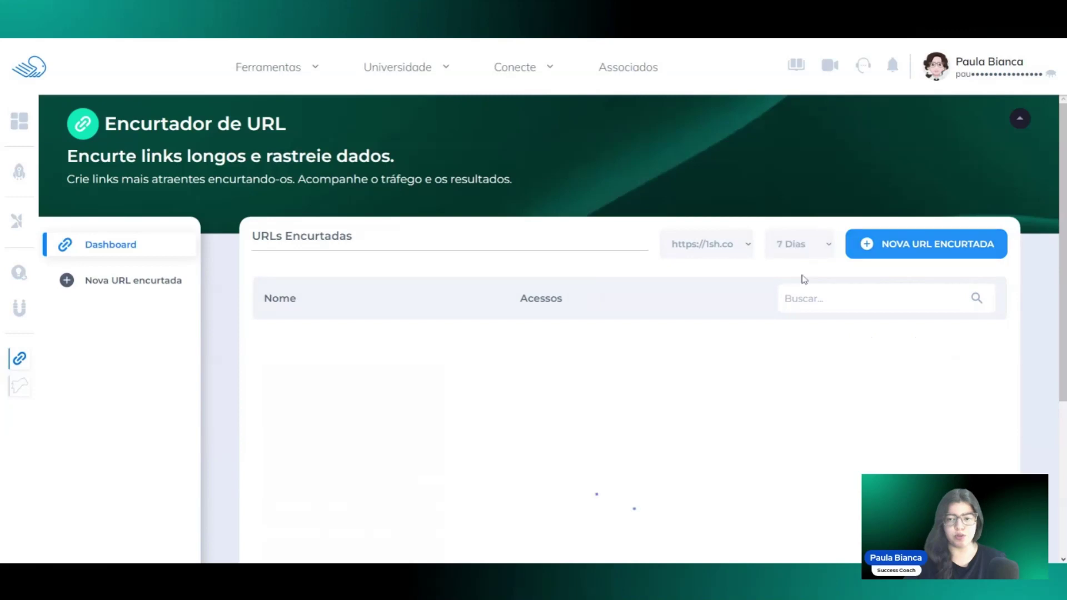
pyautogui.click(821, 253)
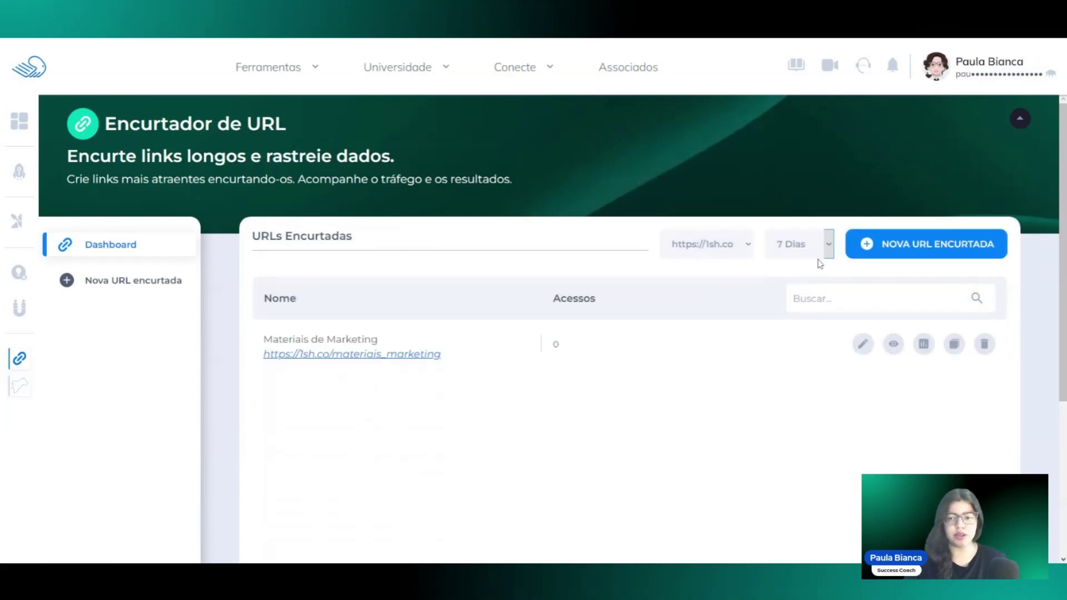
pyautogui.click(798, 292)
pyautogui.click(810, 254)
pyautogui.click(803, 270)
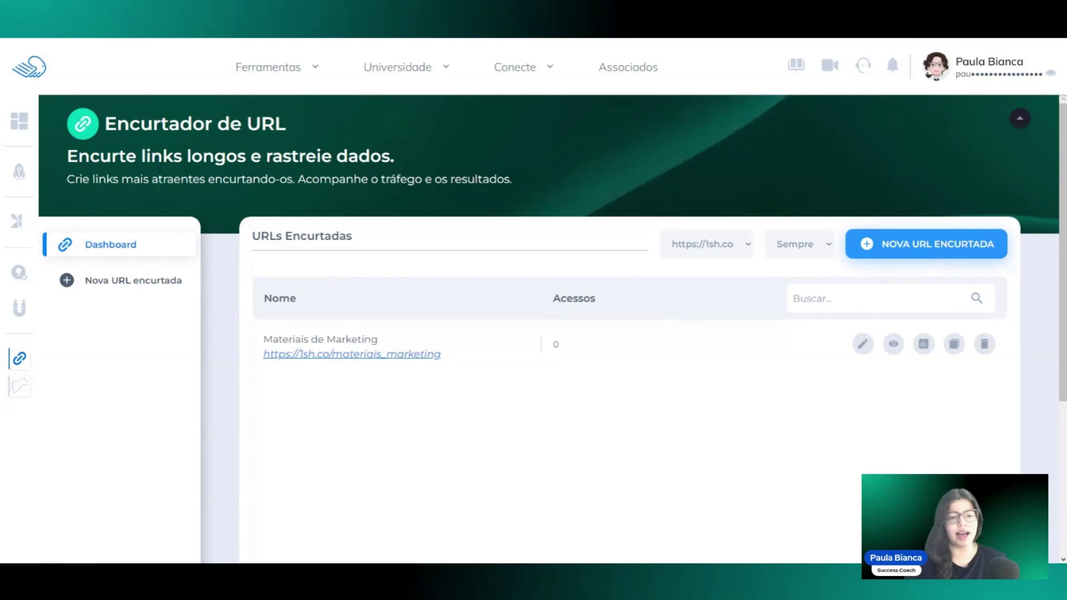
pyautogui.click(940, 248)
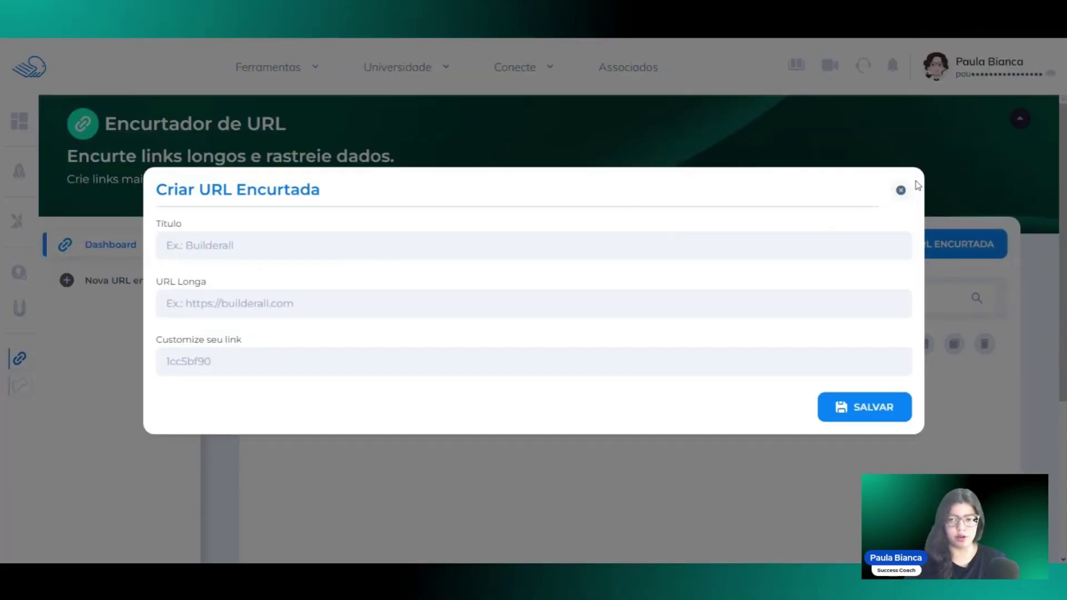
pyautogui.click(900, 190)
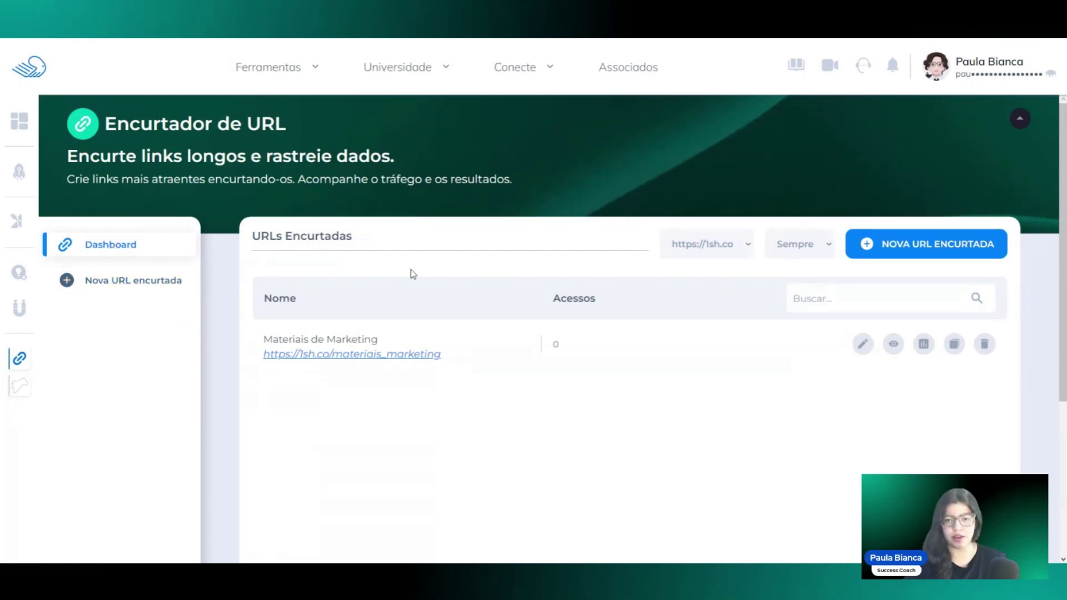
pyautogui.click(862, 290)
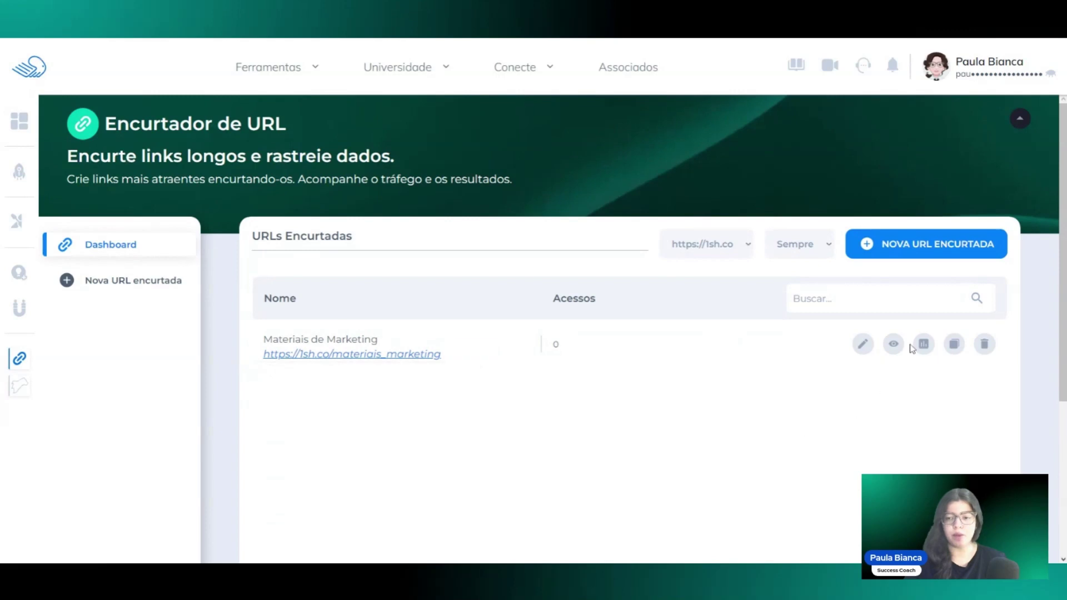
# Review the Materiais de Marketing title, long URL and custom ending in its edit form without saving.
pyautogui.click(863, 343)
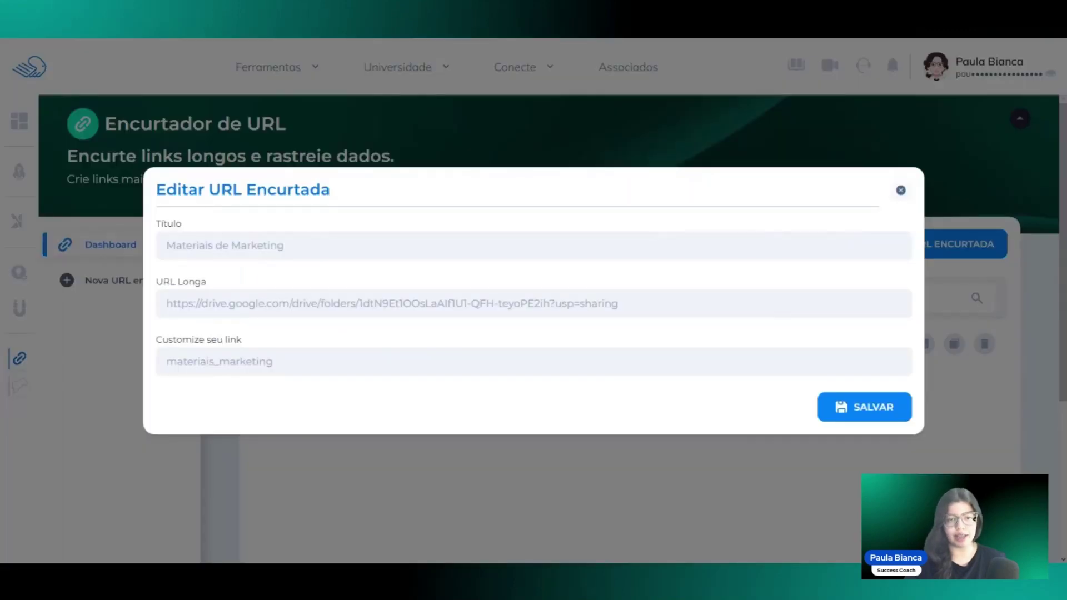
pyautogui.click(500, 245)
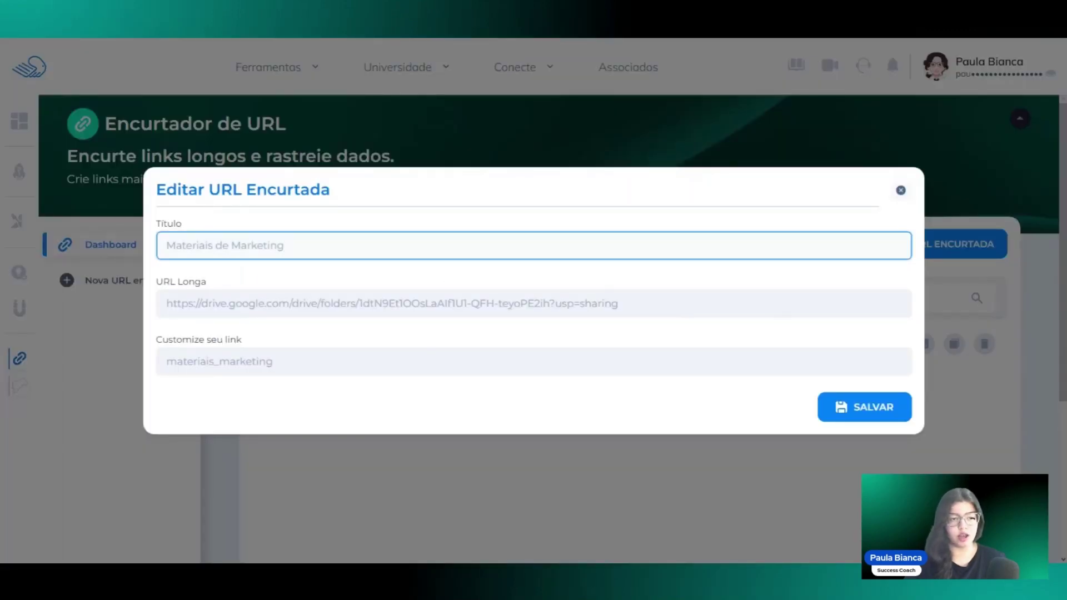
pyautogui.click(619, 304)
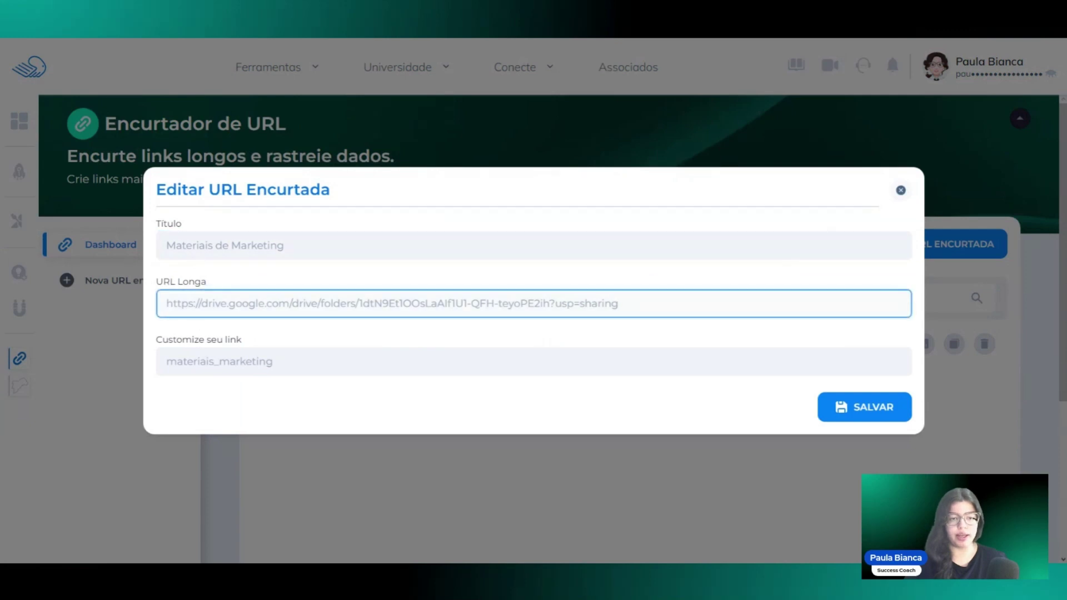
pyautogui.click(273, 362)
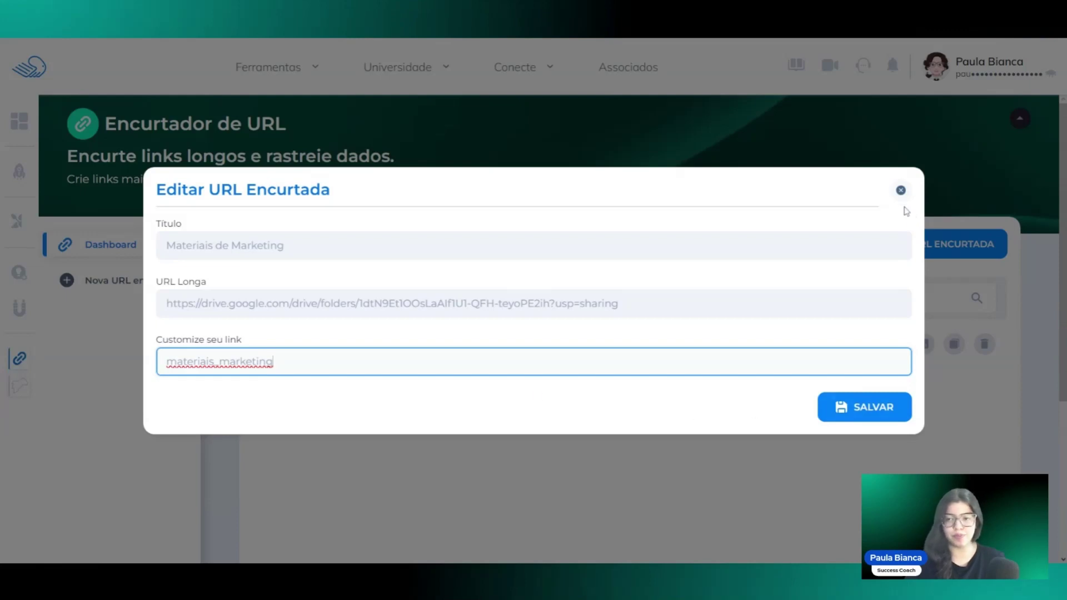
pyautogui.click(901, 191)
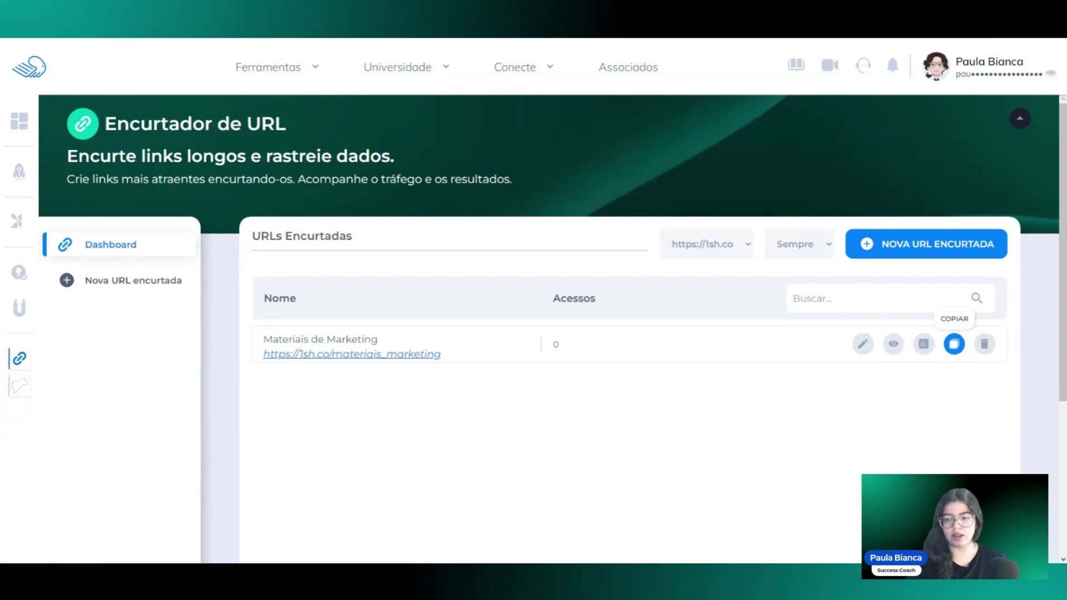
# Bring up the deletion warning for the Materiais de Marketing link.
pyautogui.click(985, 344)
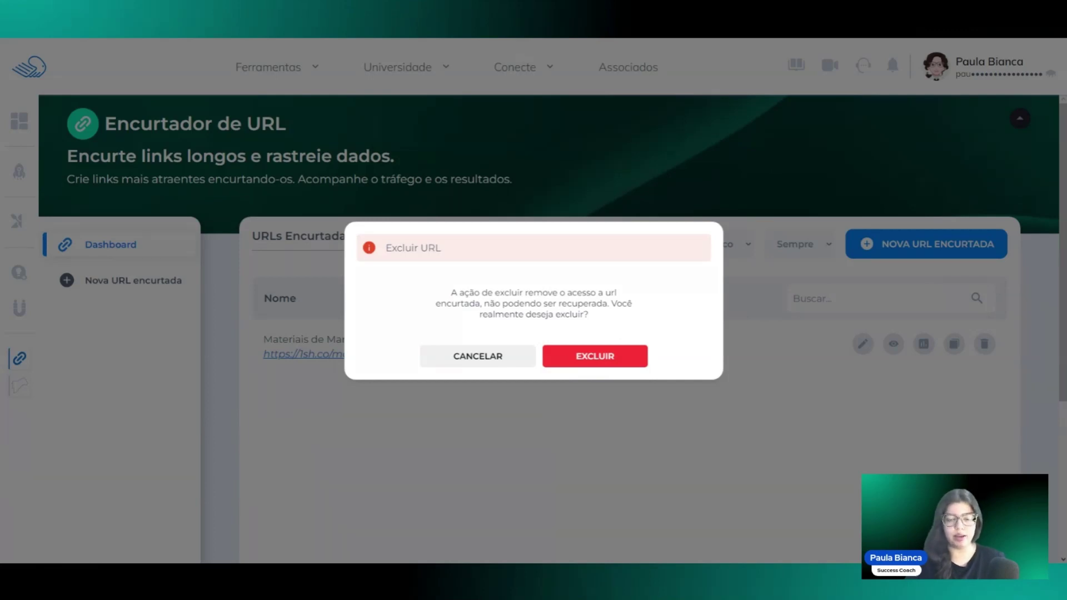
# Cancel the deletion and open the Materiais de Marketing access report.
pyautogui.click(478, 360)
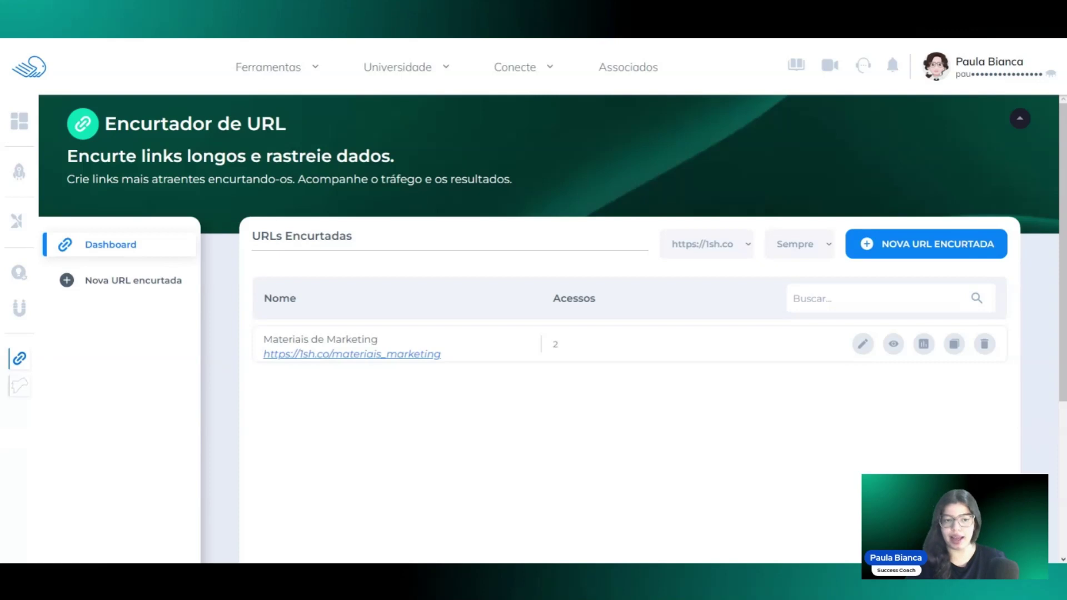
pyautogui.click(924, 344)
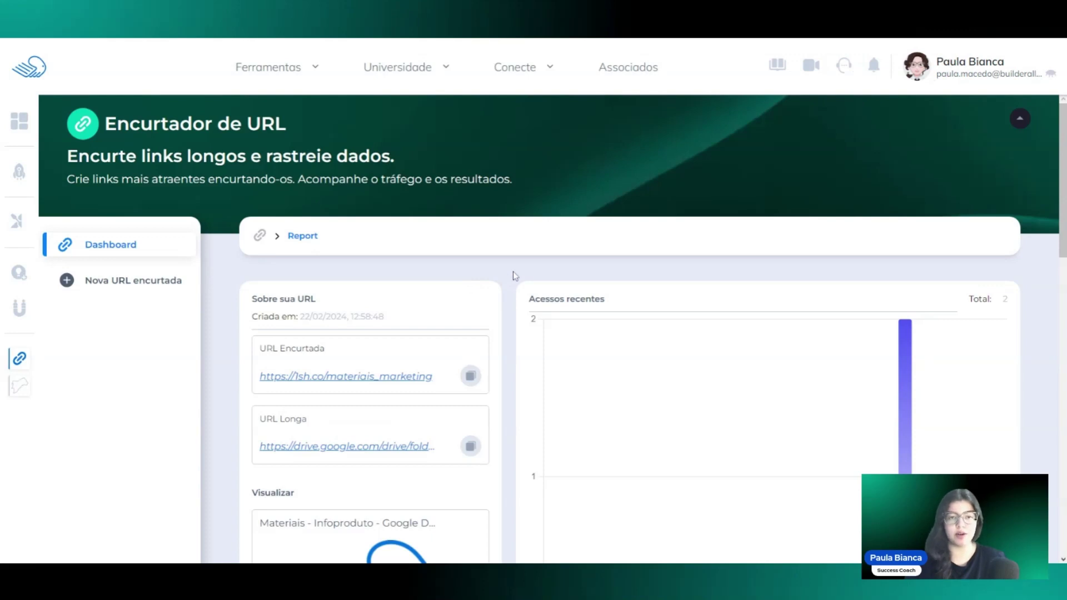
# Copy the short URL and inspect the recent-access and 7-day charts, both showing 2 accesses.
pyautogui.scroll(-1, 515, 274)
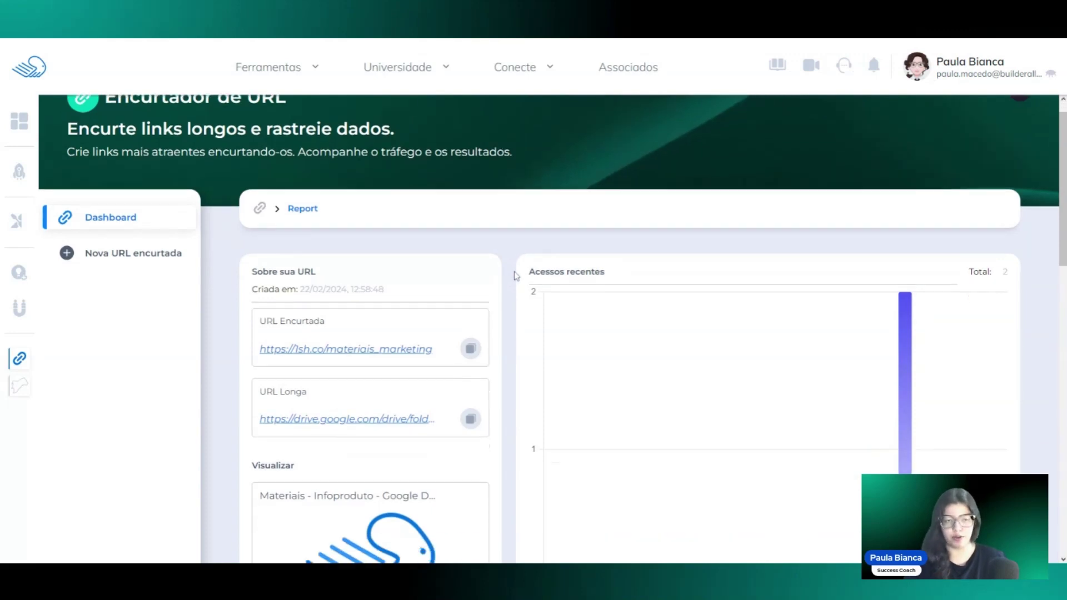
pyautogui.scroll(-1, 279, 237)
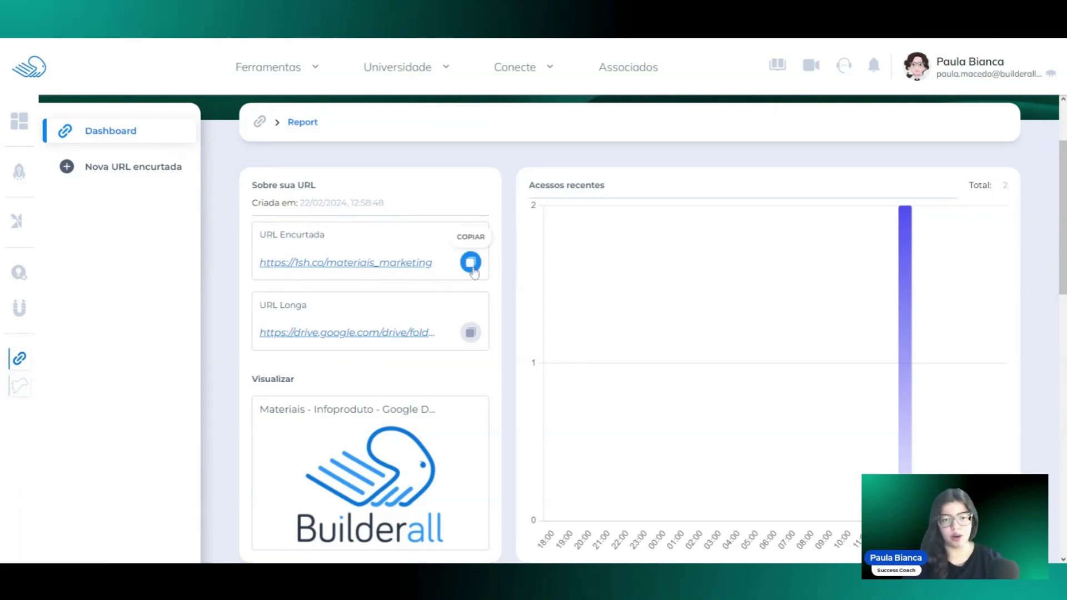
pyautogui.click(469, 263)
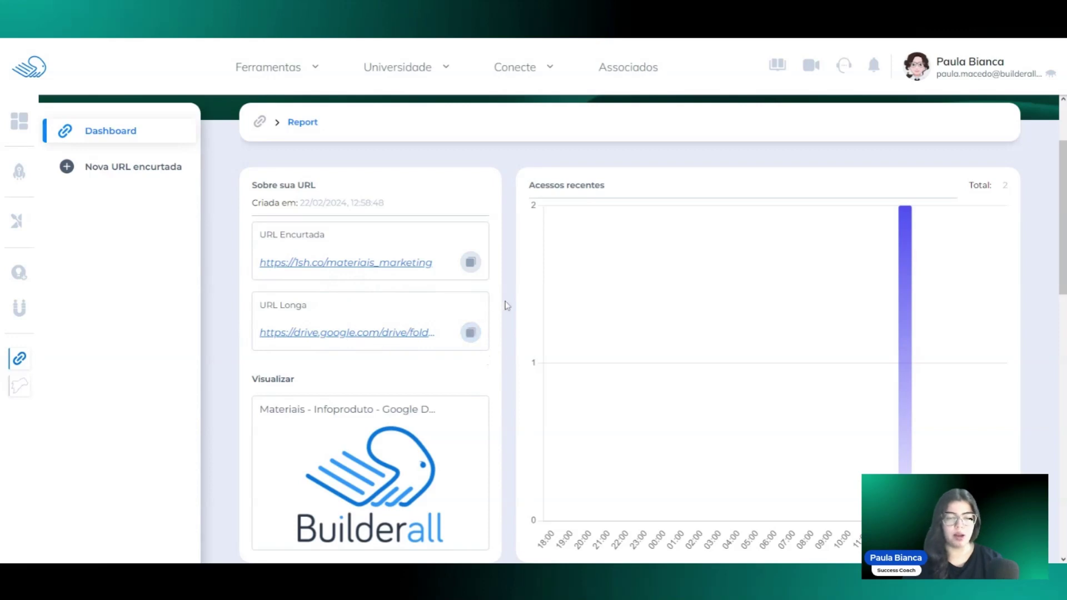
pyautogui.moveTo(904, 275)
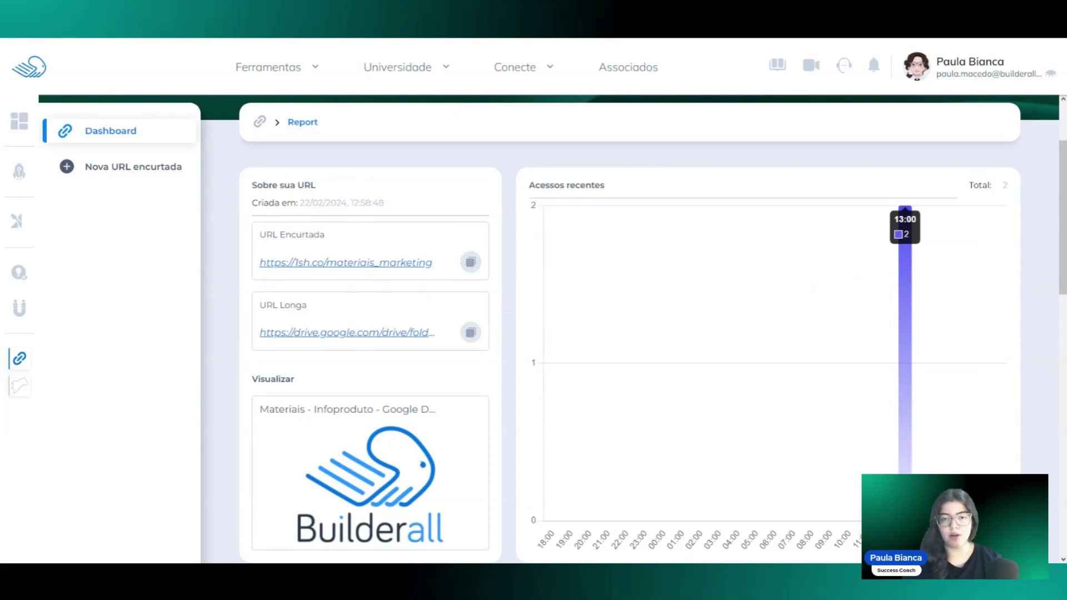
pyautogui.scroll(-1, 903, 275)
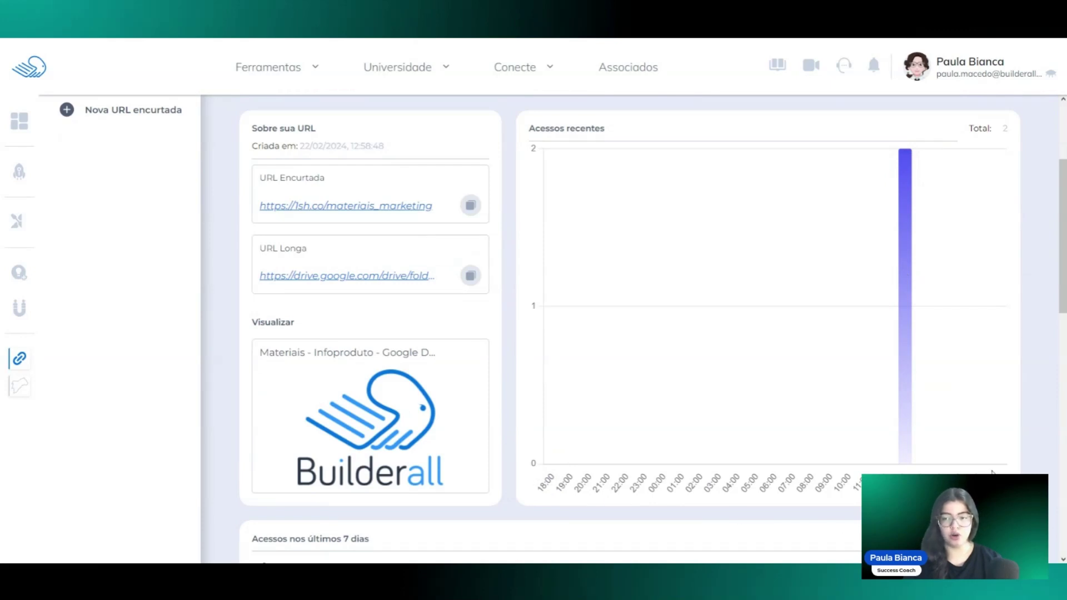
pyautogui.moveTo(906, 172)
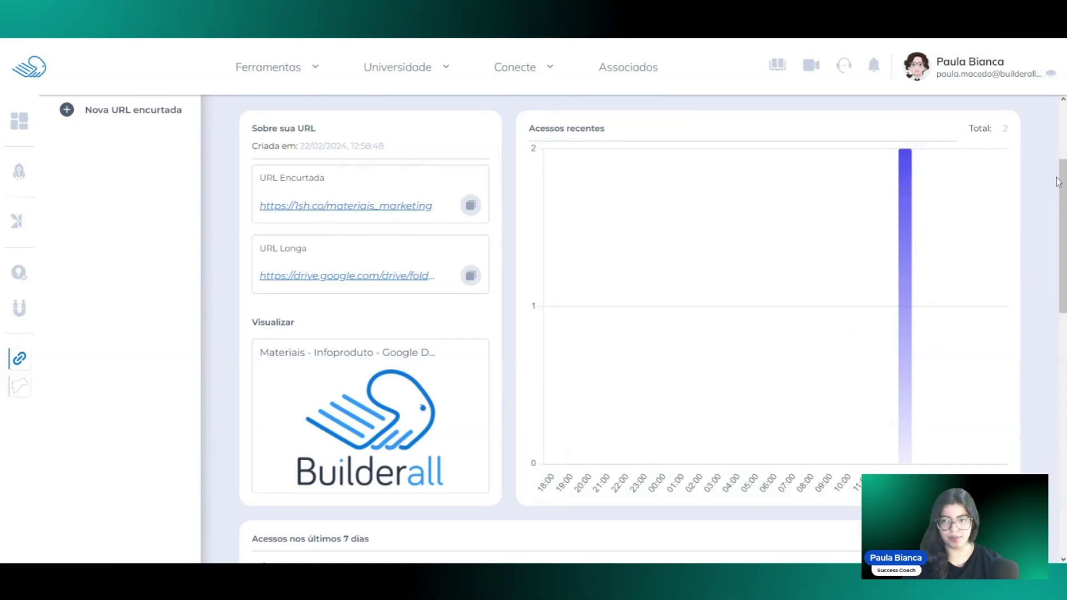
pyautogui.scroll(-5, 1058, 182)
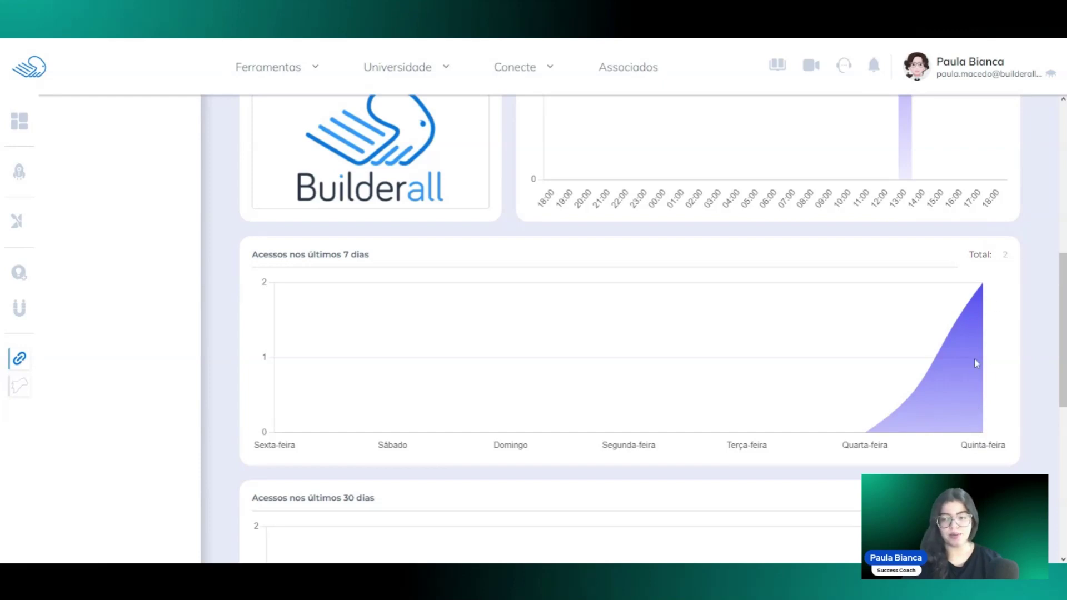
pyautogui.scroll(-3, 977, 363)
pyautogui.scroll(-2, 976, 363)
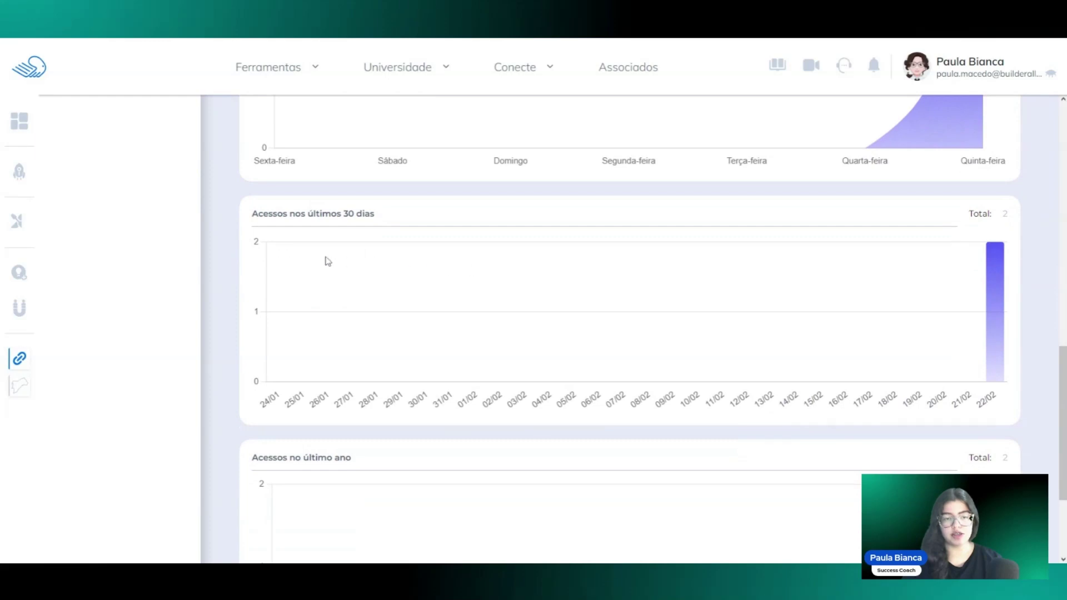
pyautogui.scroll(-3, 345, 275)
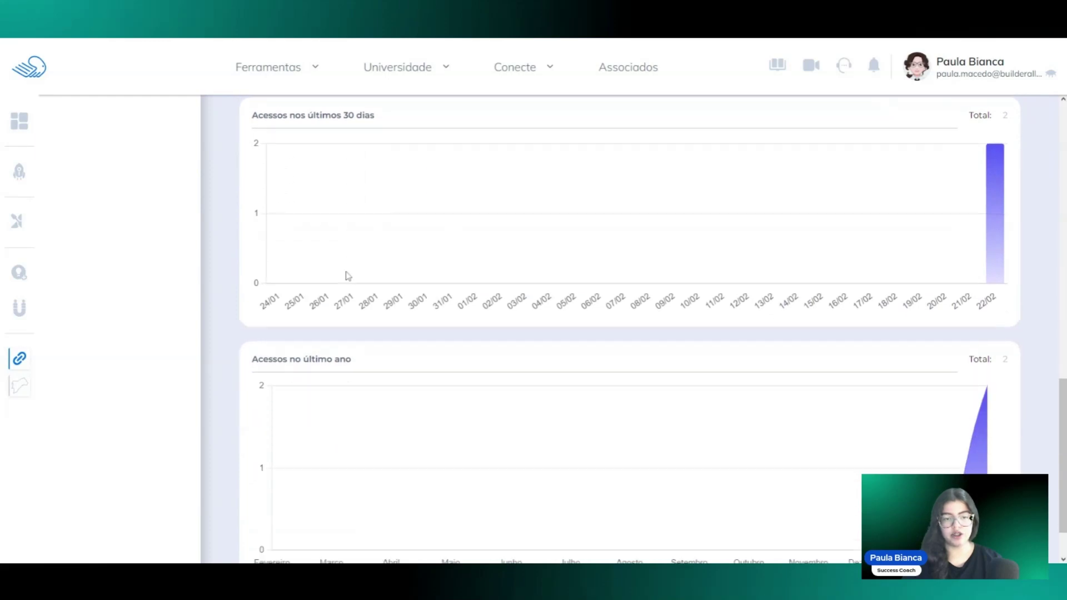
pyautogui.scroll(3, 733, 385)
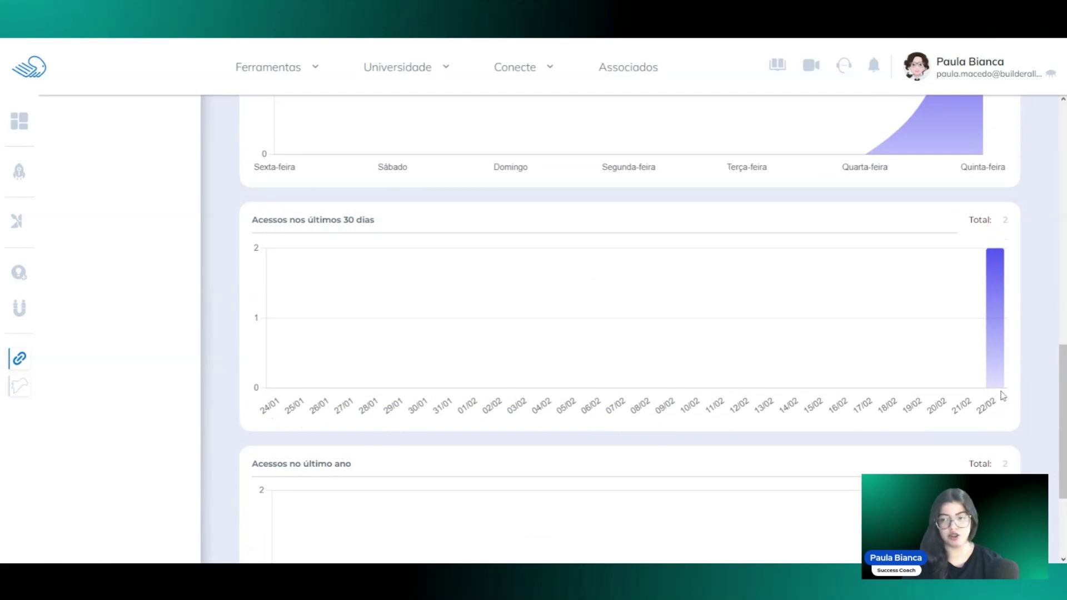
pyautogui.moveTo(997, 299)
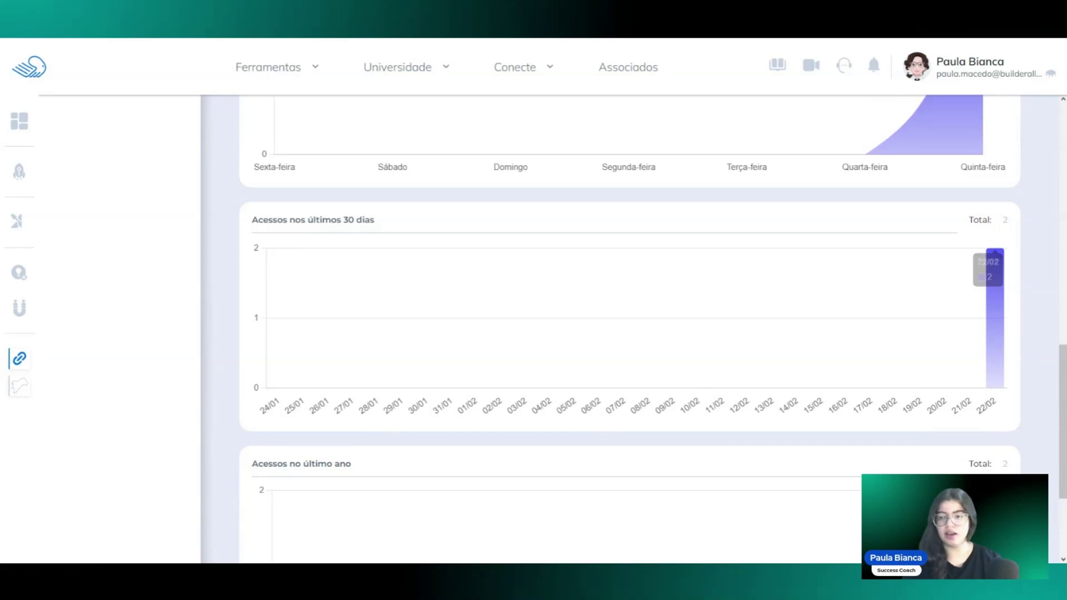
pyautogui.scroll(8, 1000, 231)
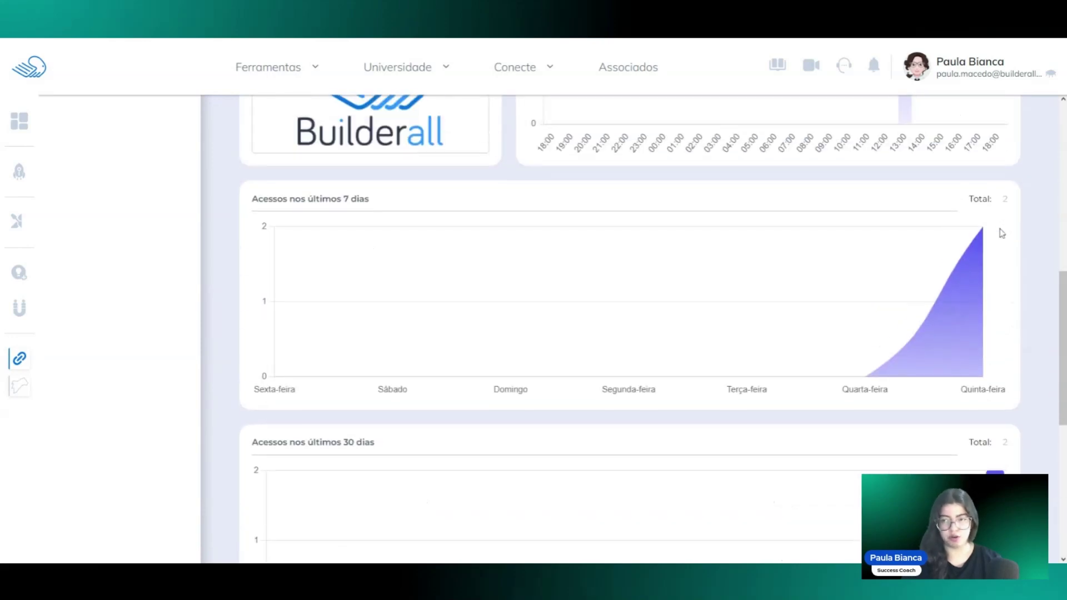
pyautogui.scroll(-11, 963, 267)
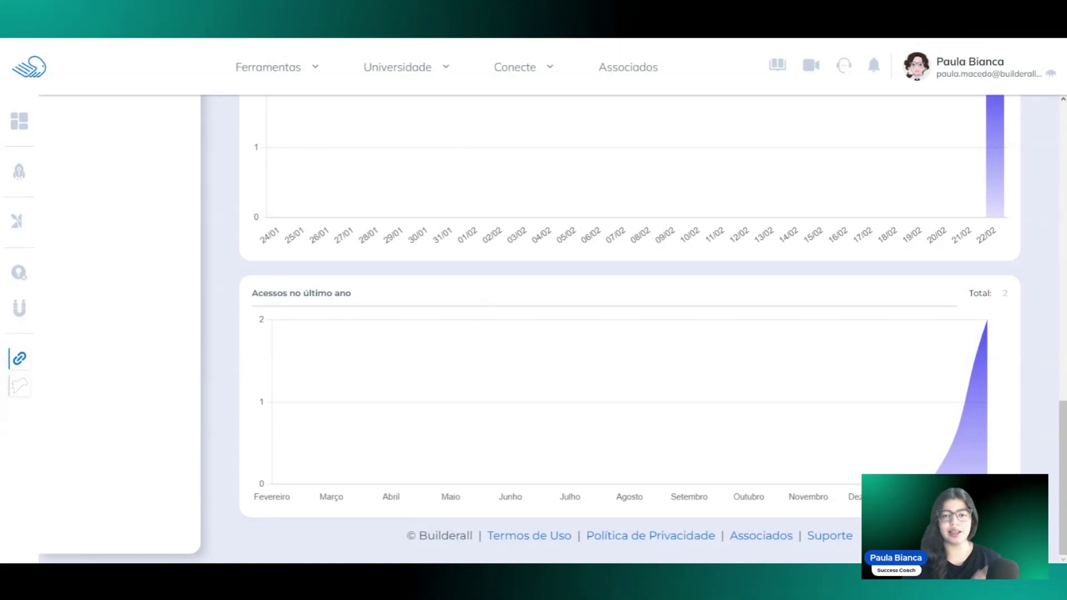
pyautogui.scroll(1, 1021, 431)
pyautogui.scroll(-1, 1021, 431)
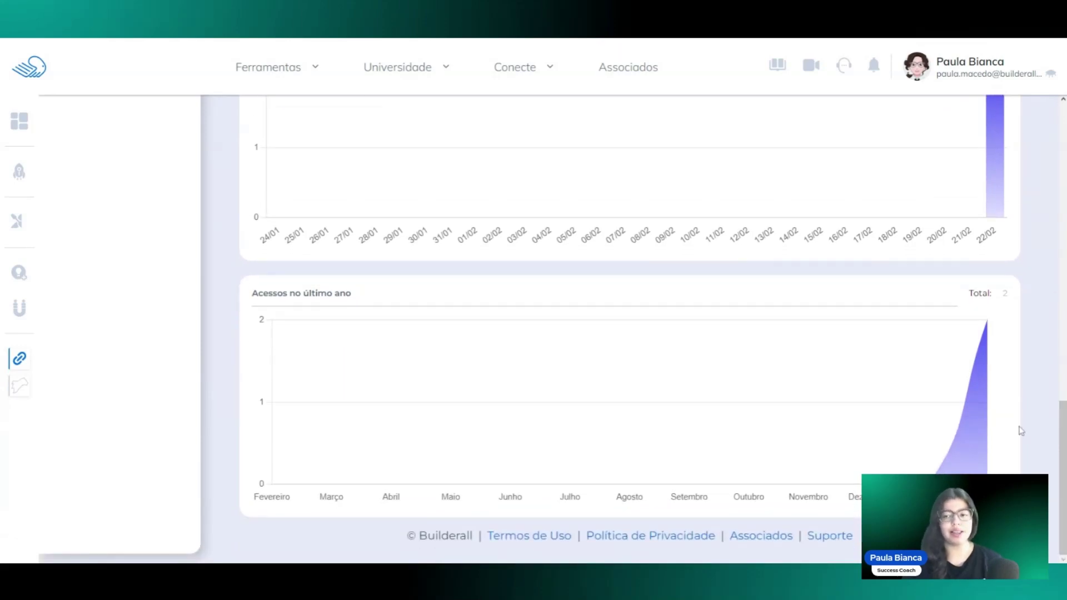
pyautogui.scroll(1, 1022, 431)
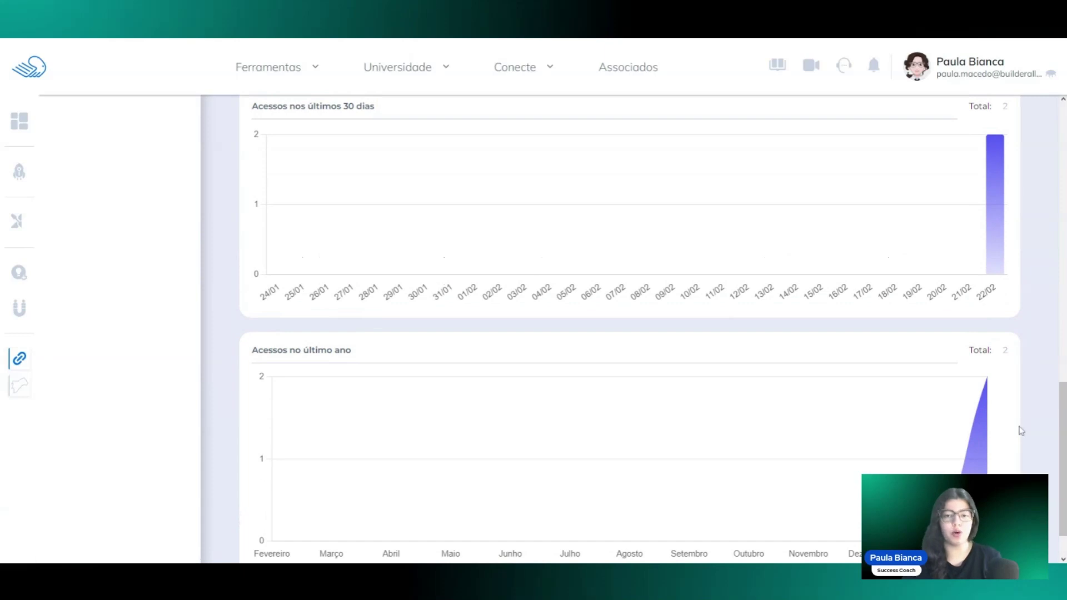
pyautogui.scroll(9, 1021, 431)
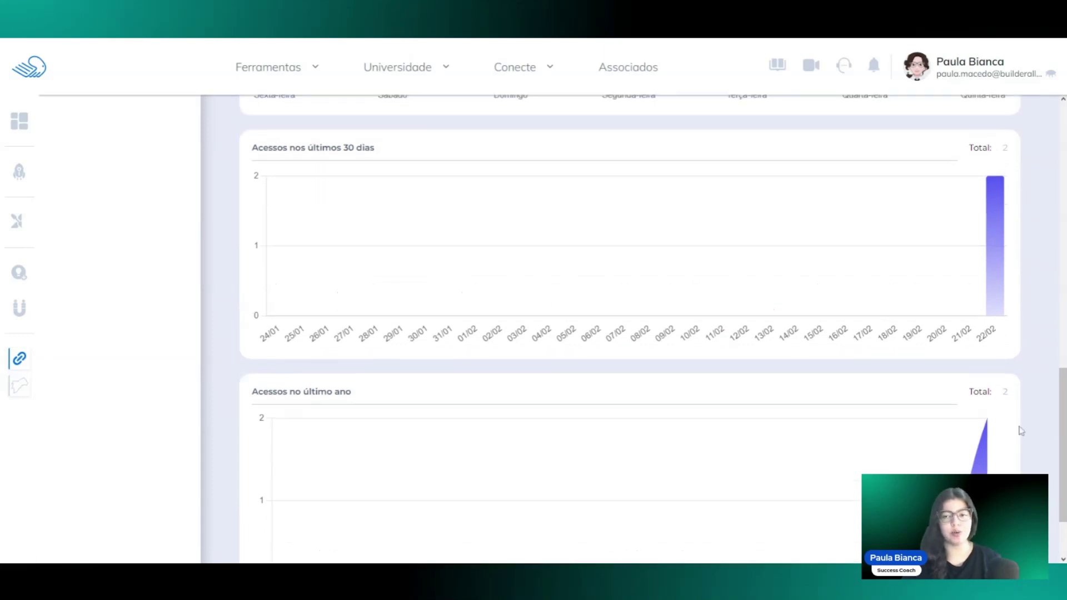
pyautogui.scroll(6, 1021, 431)
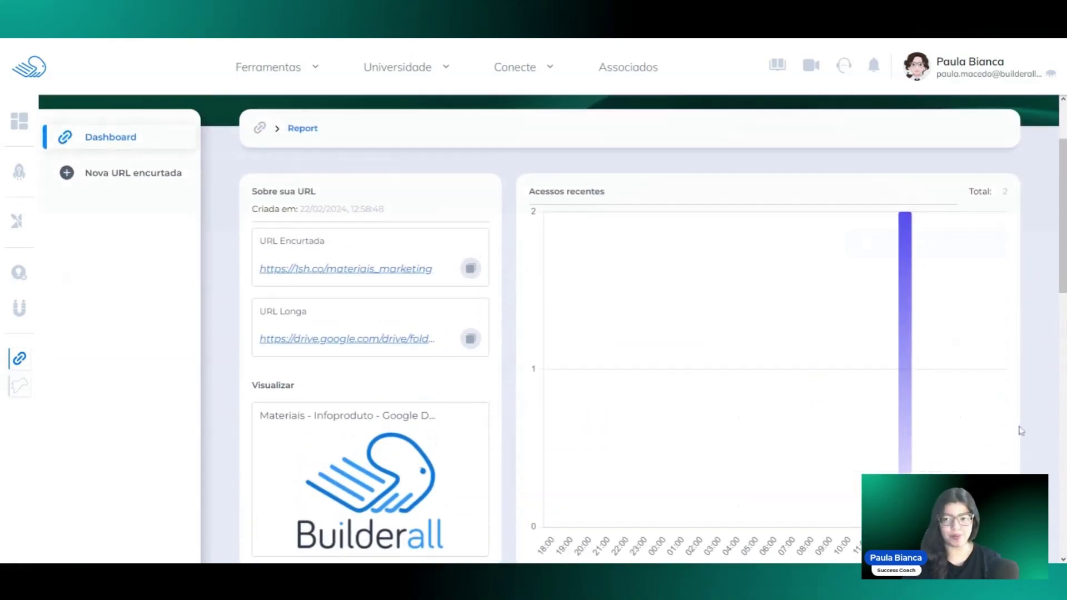